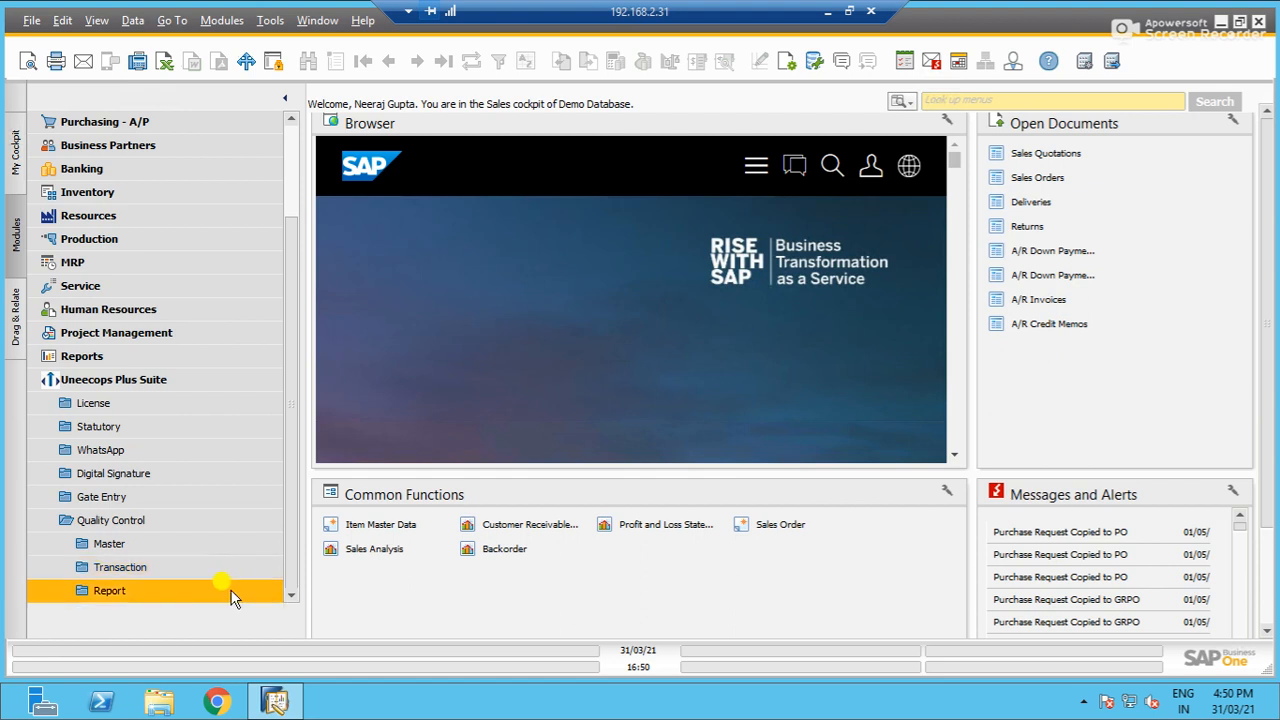
- Open Item Master Data and display the QC Details of the Tablet PC 128GB White item
left_click(245, 550)
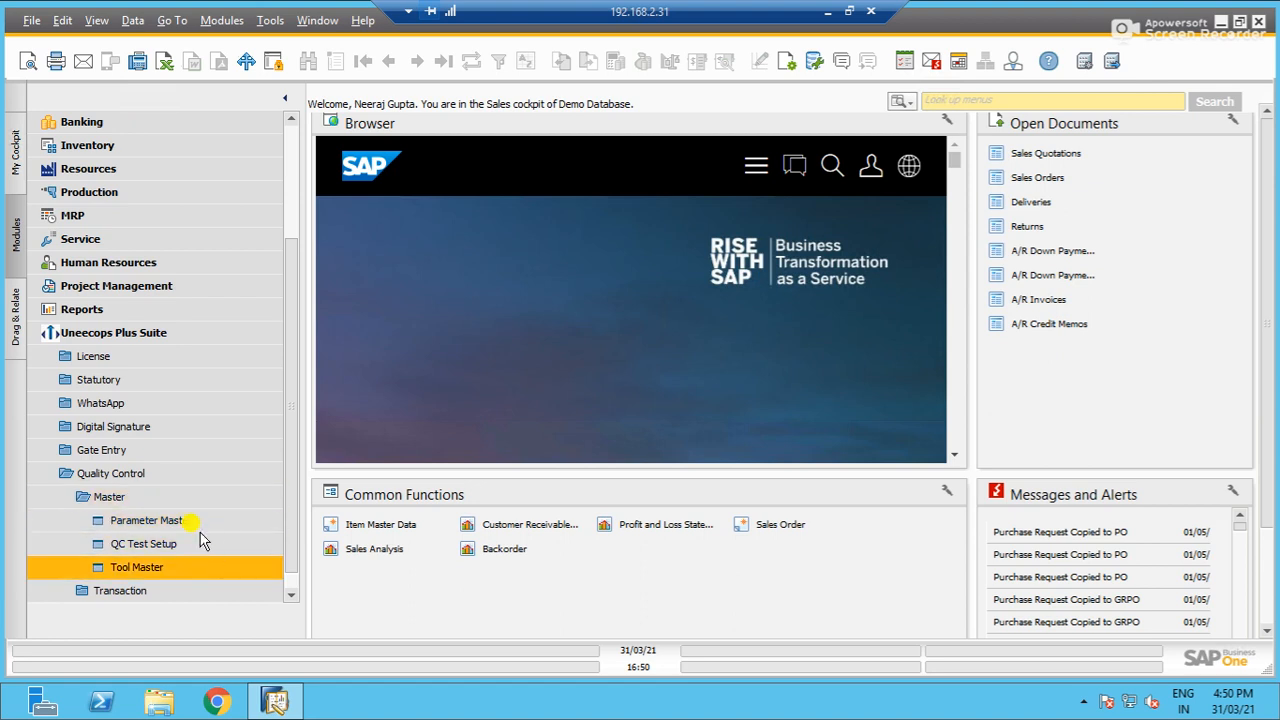
left_click(208, 477)
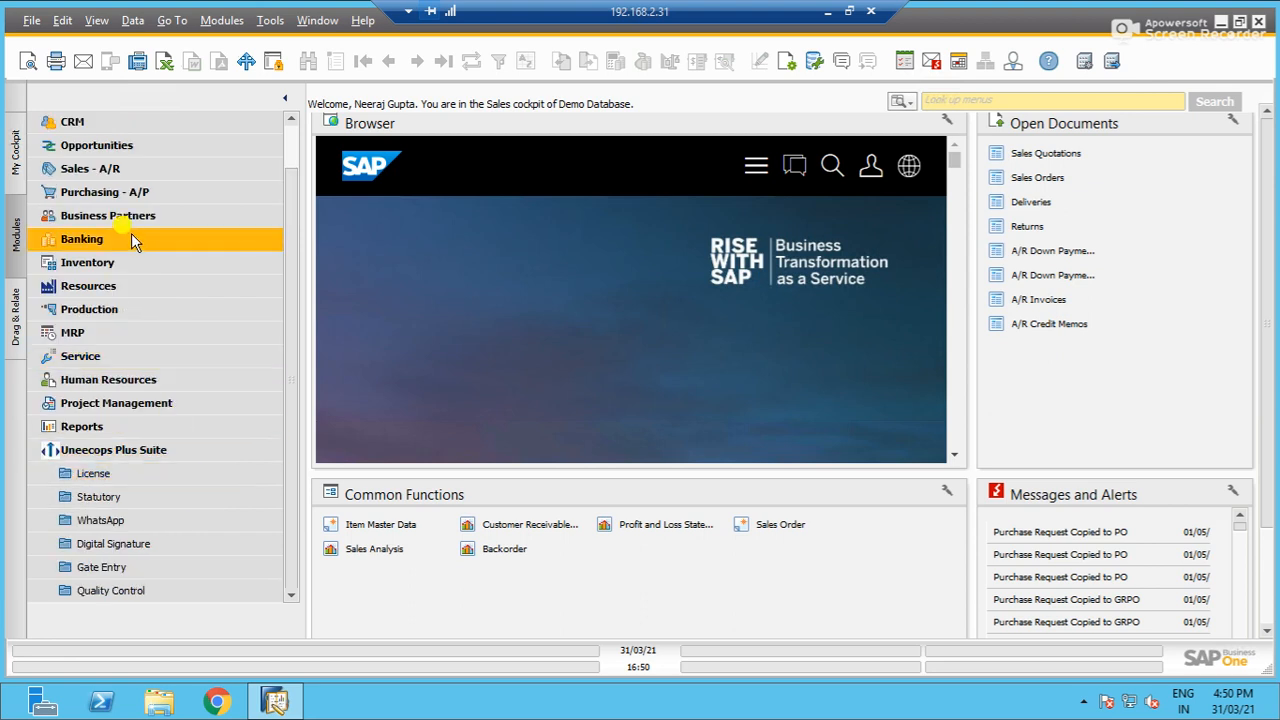
left_click(145, 265)
left_click(241, 330)
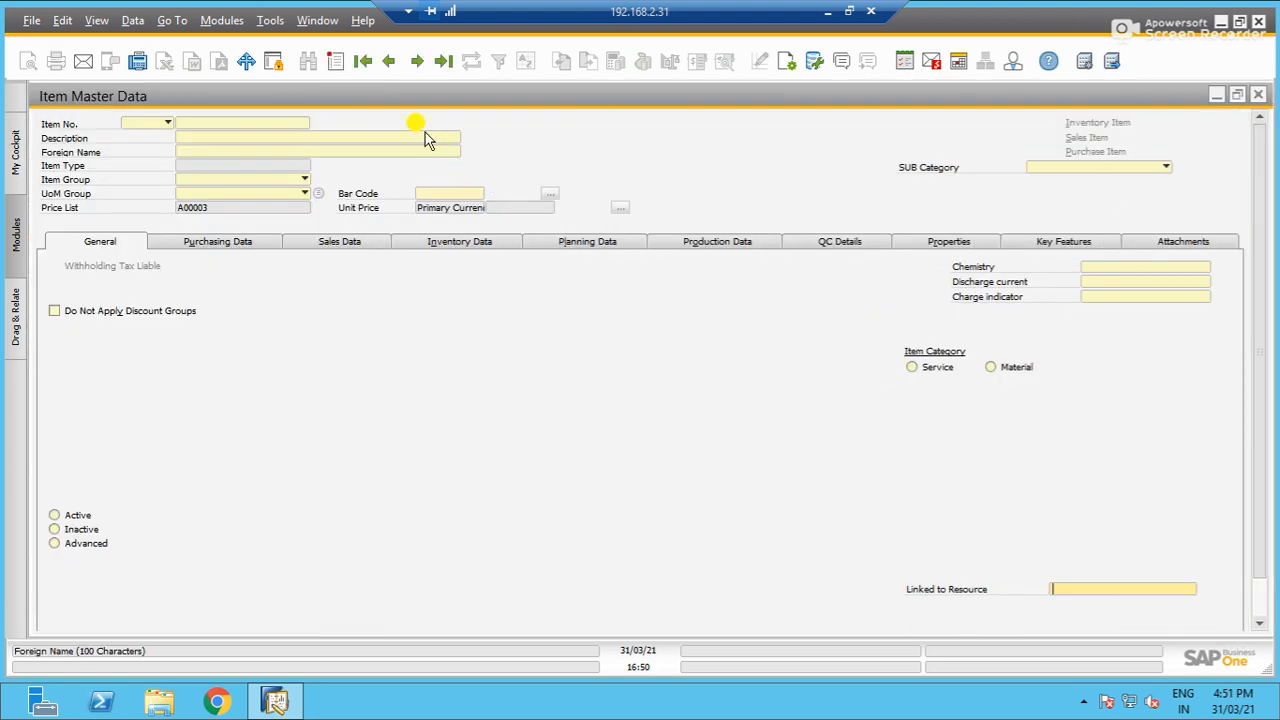
left_click(390, 62)
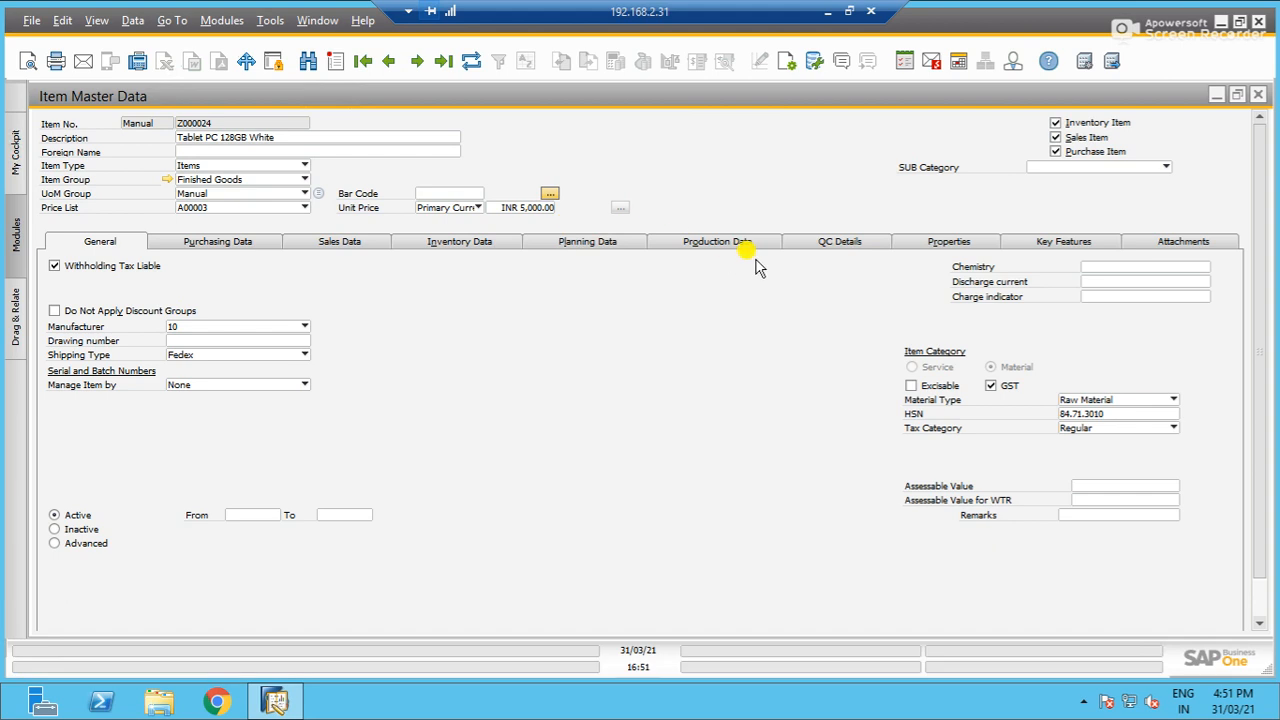
left_click(812, 242)
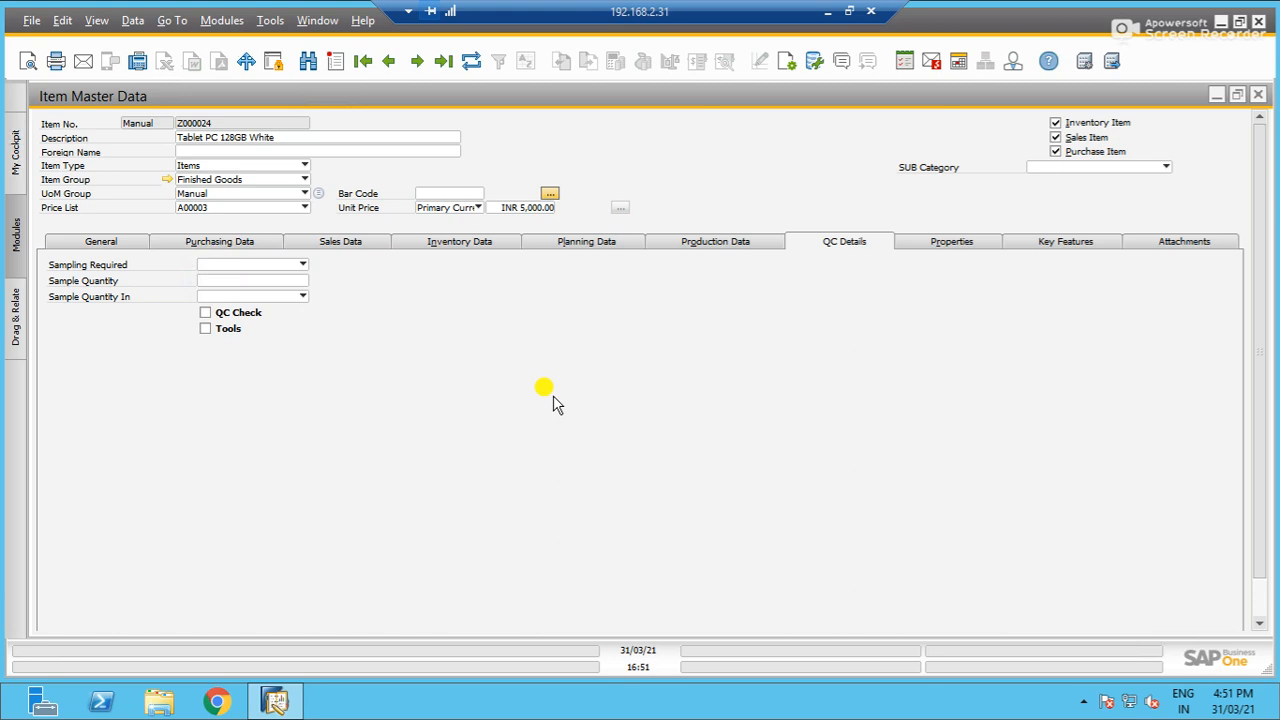
- Set Sampling Required to Yes, the Sample Quantity to 2, and Sample Quantity In to Value
left_click(304, 265)
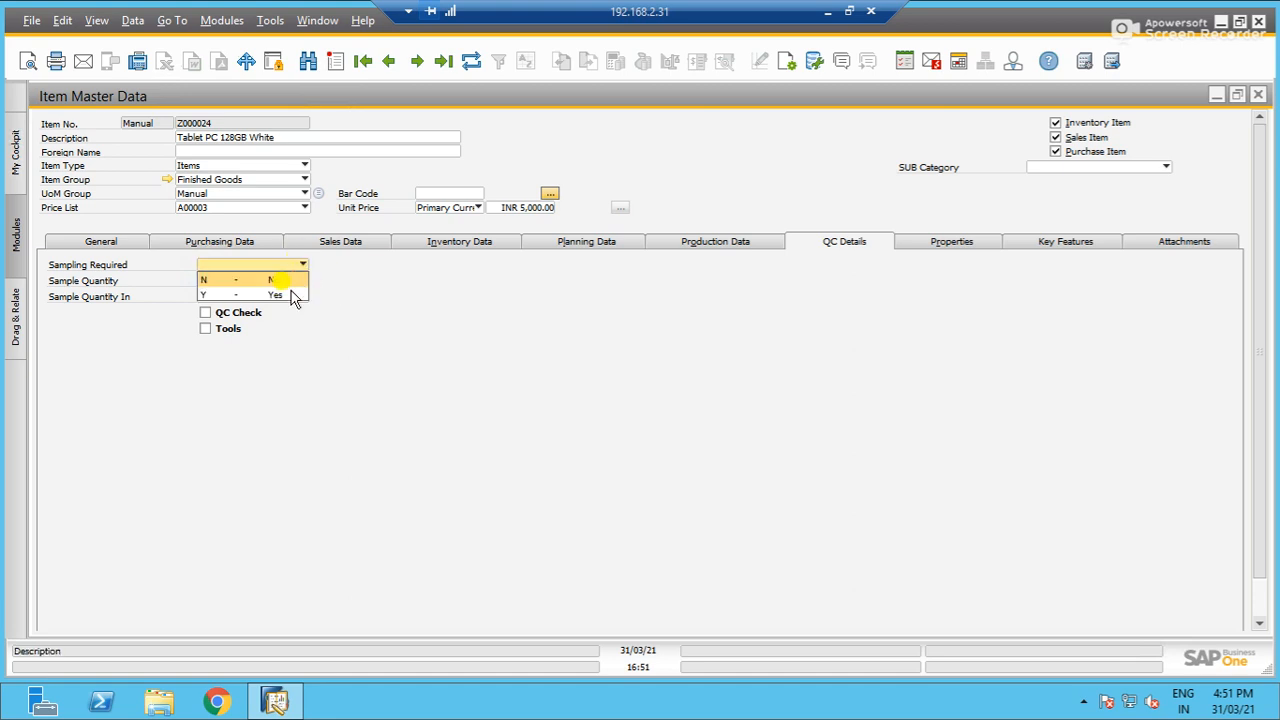
left_click(290, 296)
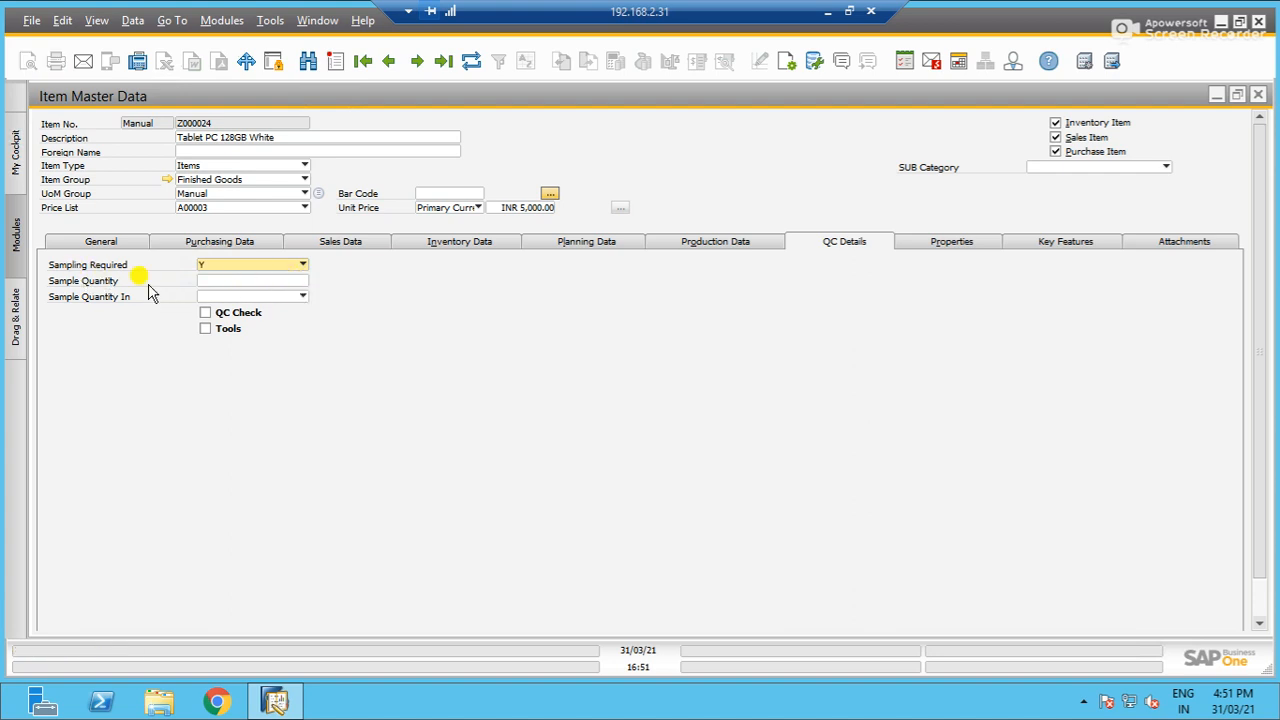
left_click(206, 282)
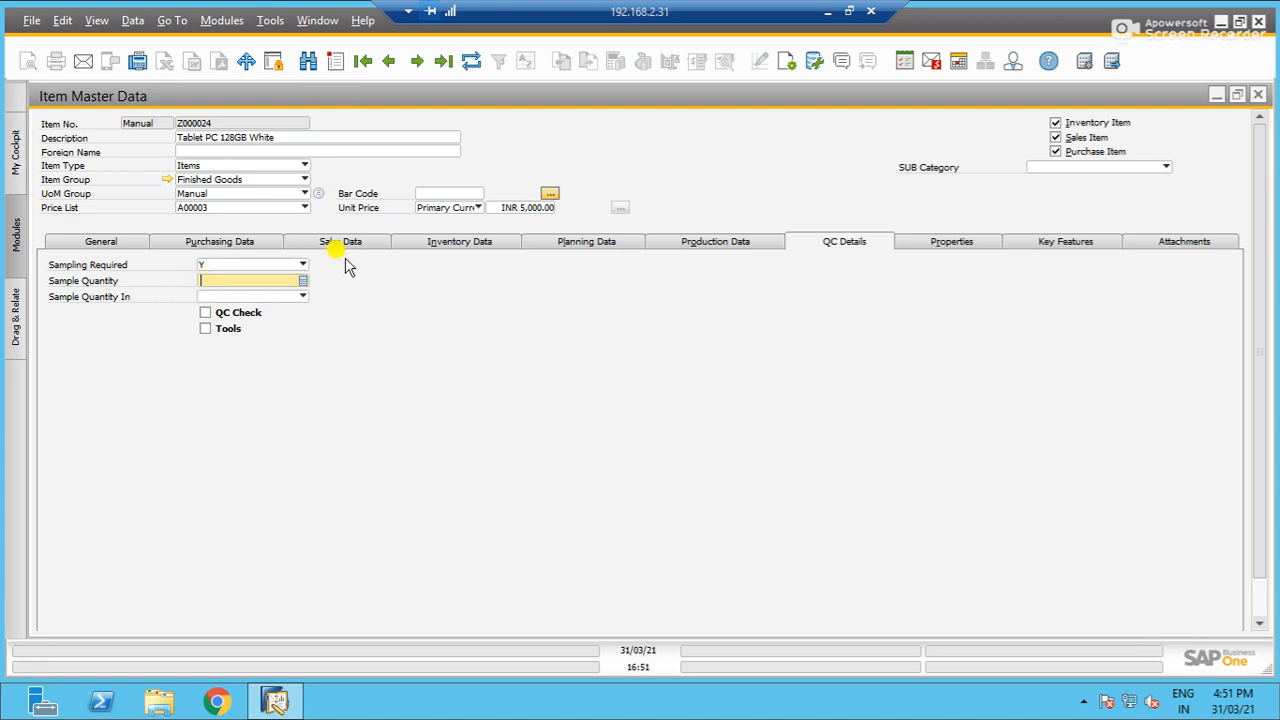
type("2")
key("Tab")
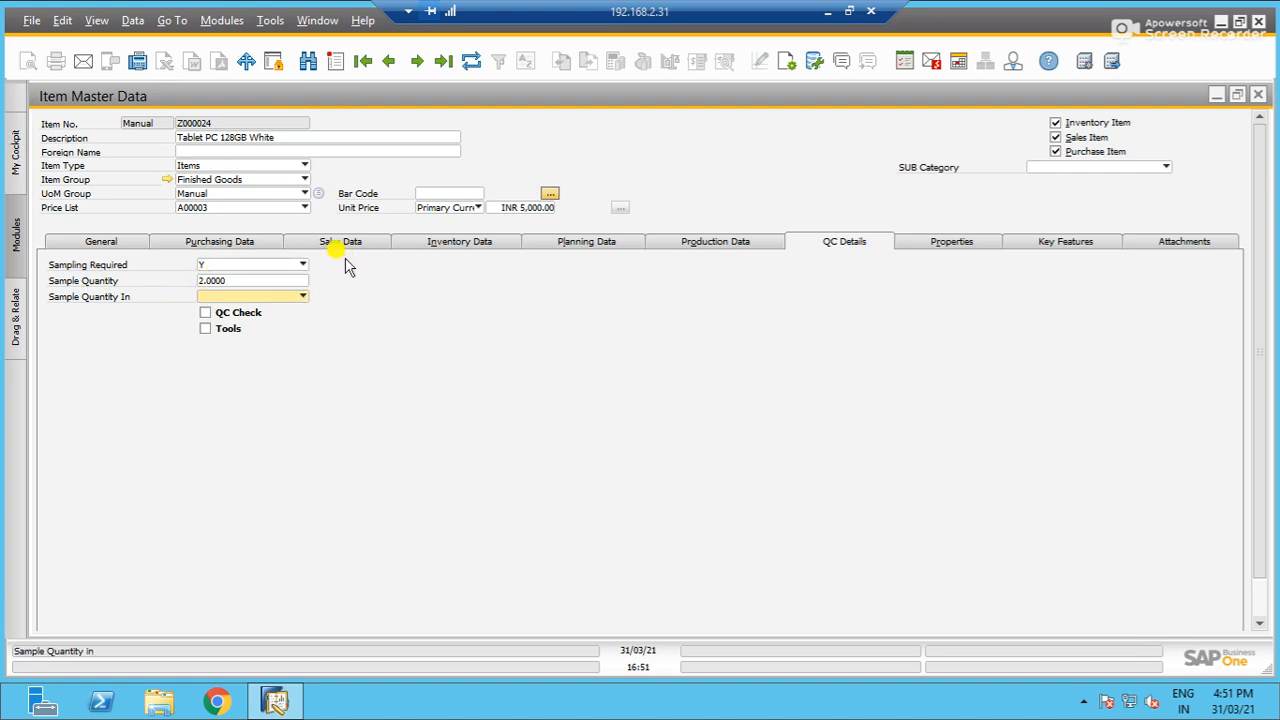
left_click(257, 298)
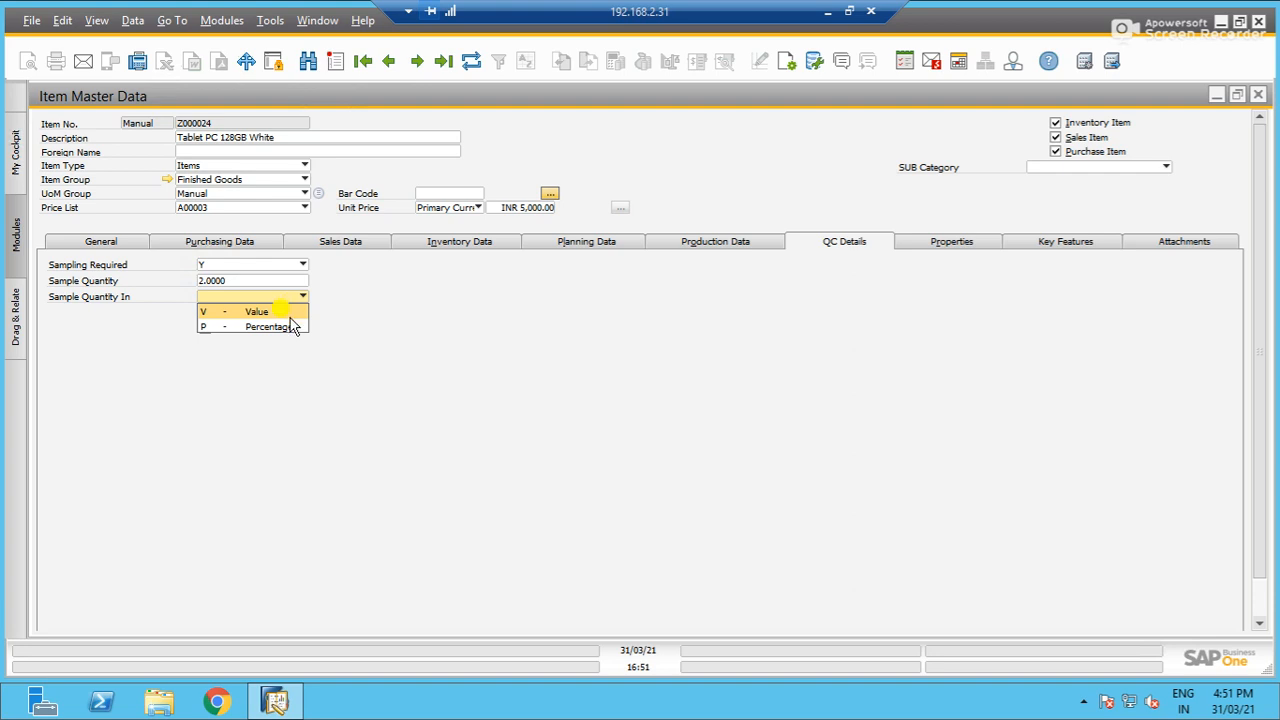
left_click(285, 327)
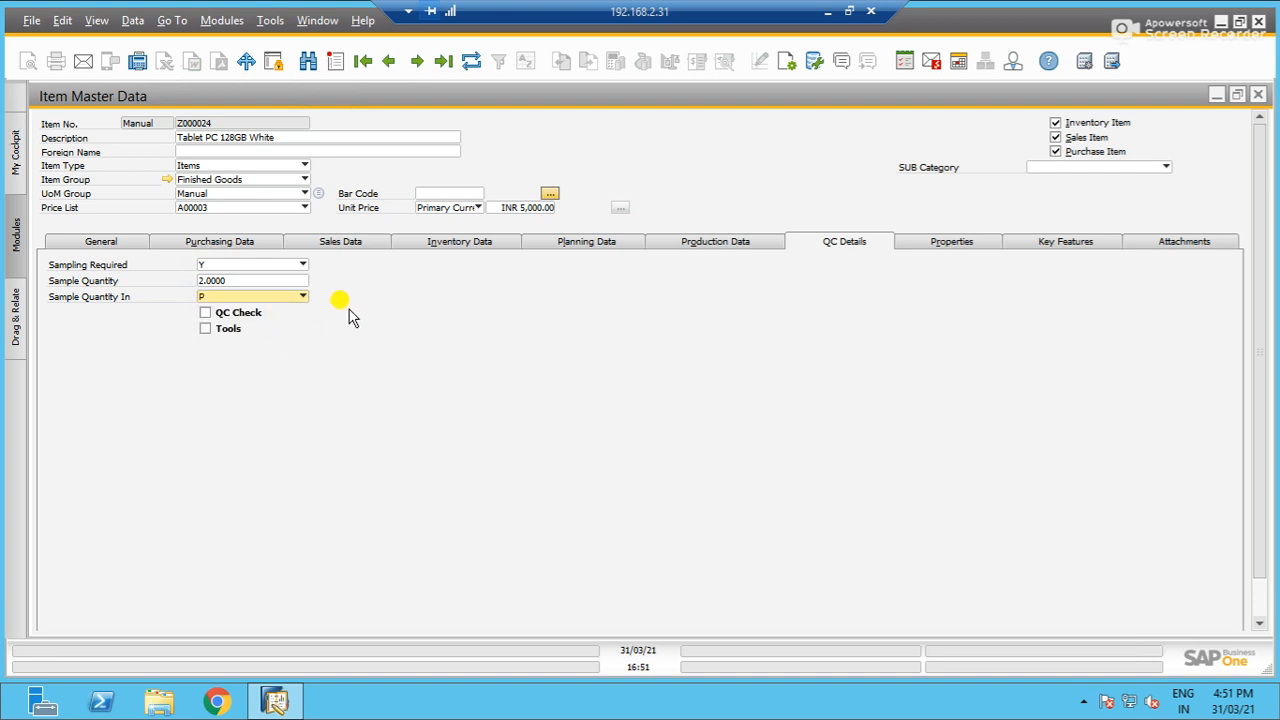
left_click(302, 296)
left_click(290, 313)
- Enable QC Check for the item, update its record and close the item master
left_click(228, 312)
scroll(545, 466, "down", 1)
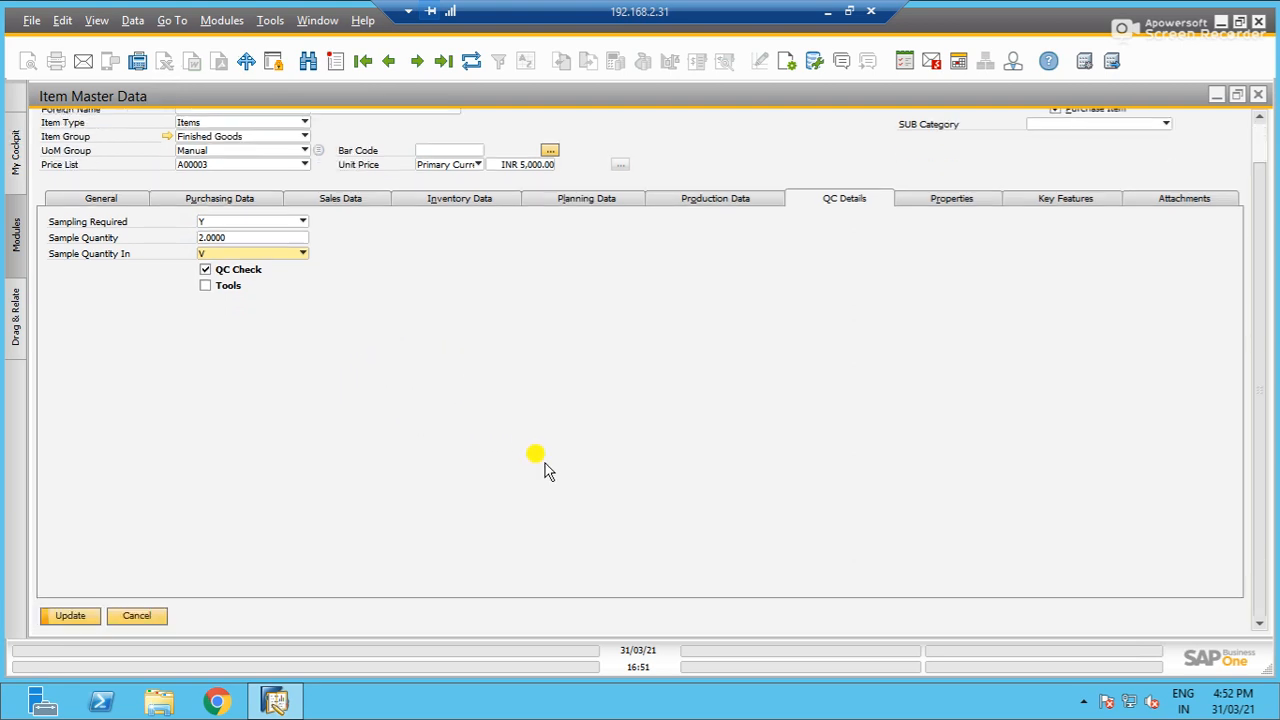
left_click(72, 616)
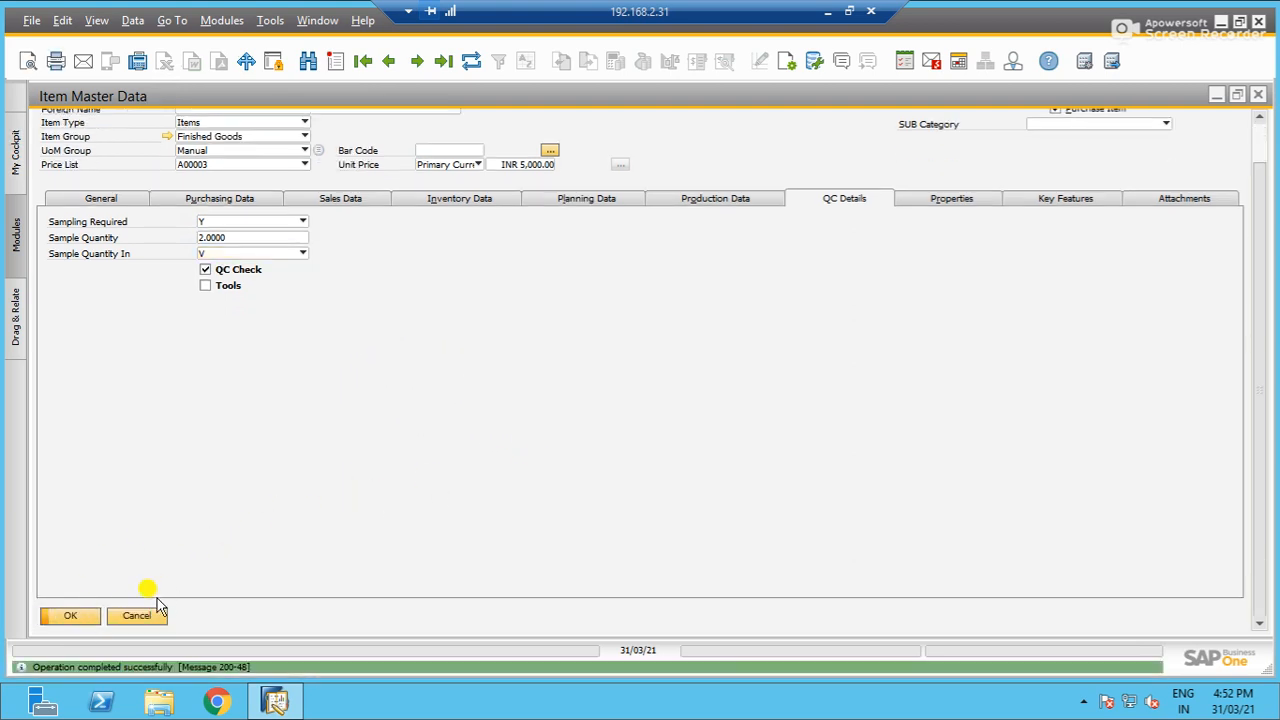
left_click(136, 613)
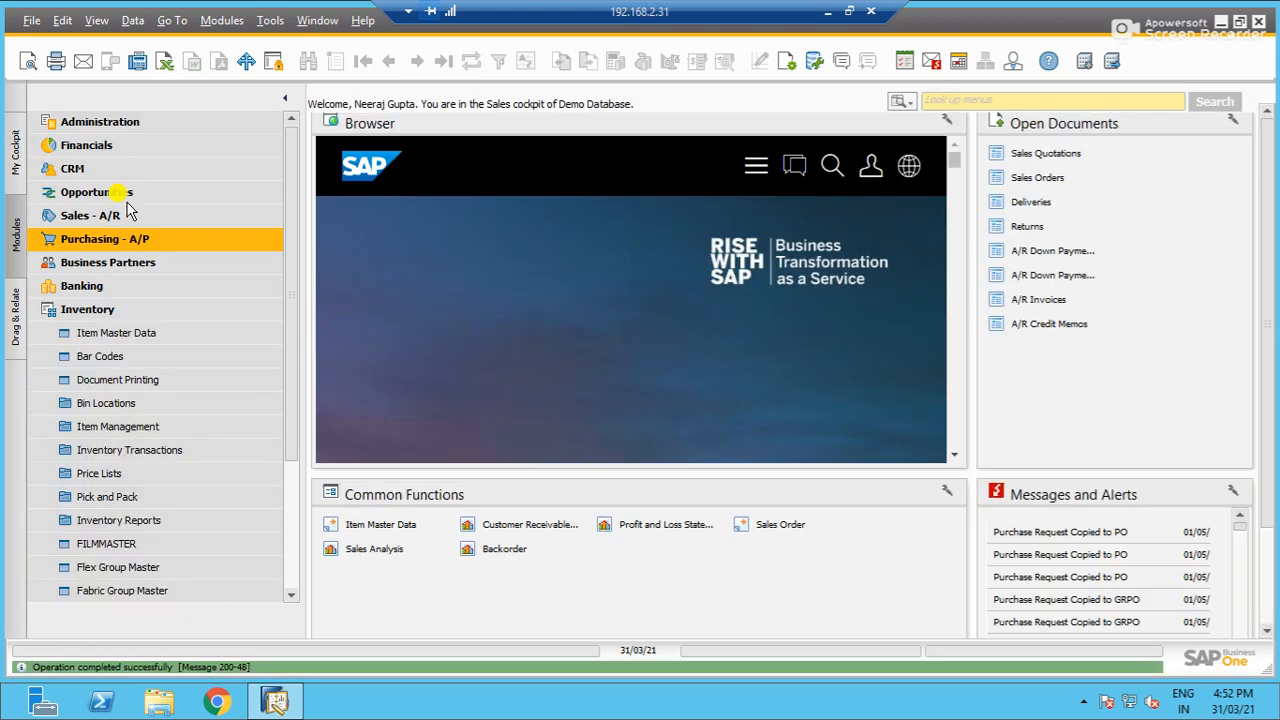
- Open the Tape Process warehouse in the Warehouses setup, try its OnHold option and close the form without saving
left_click(206, 311)
left_click(929, 102)
type("WARE")
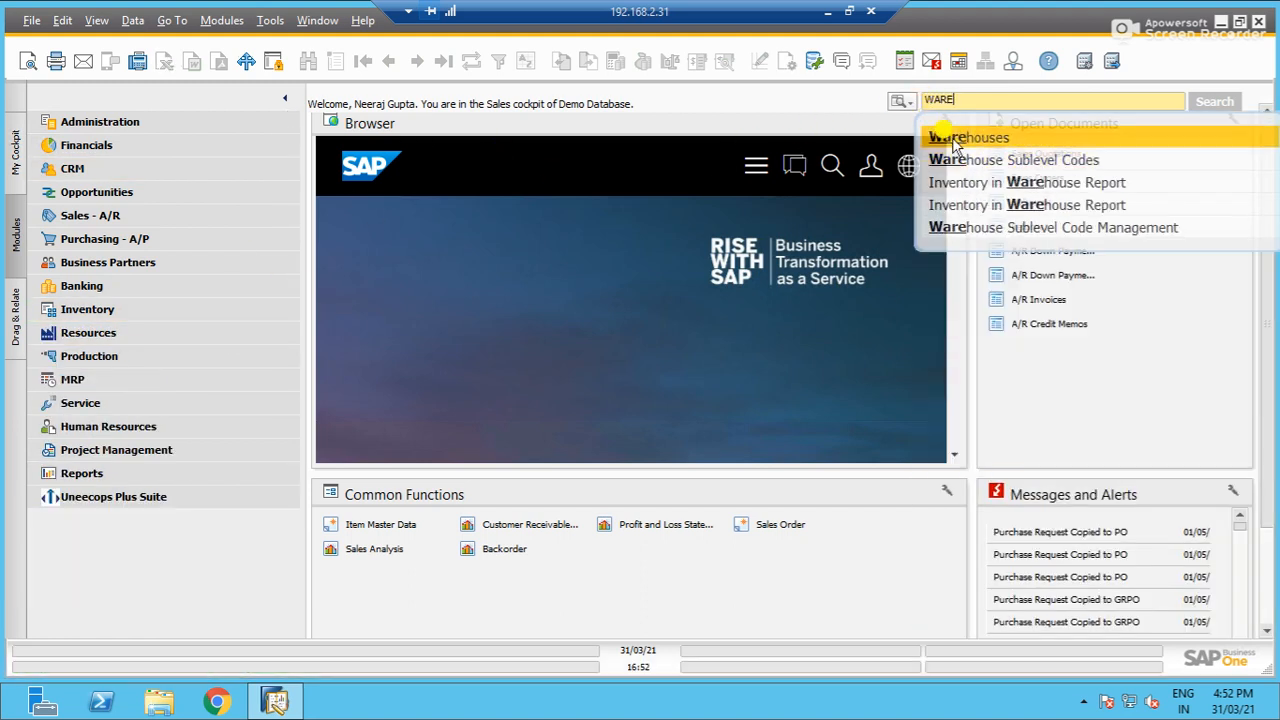
left_click(955, 140)
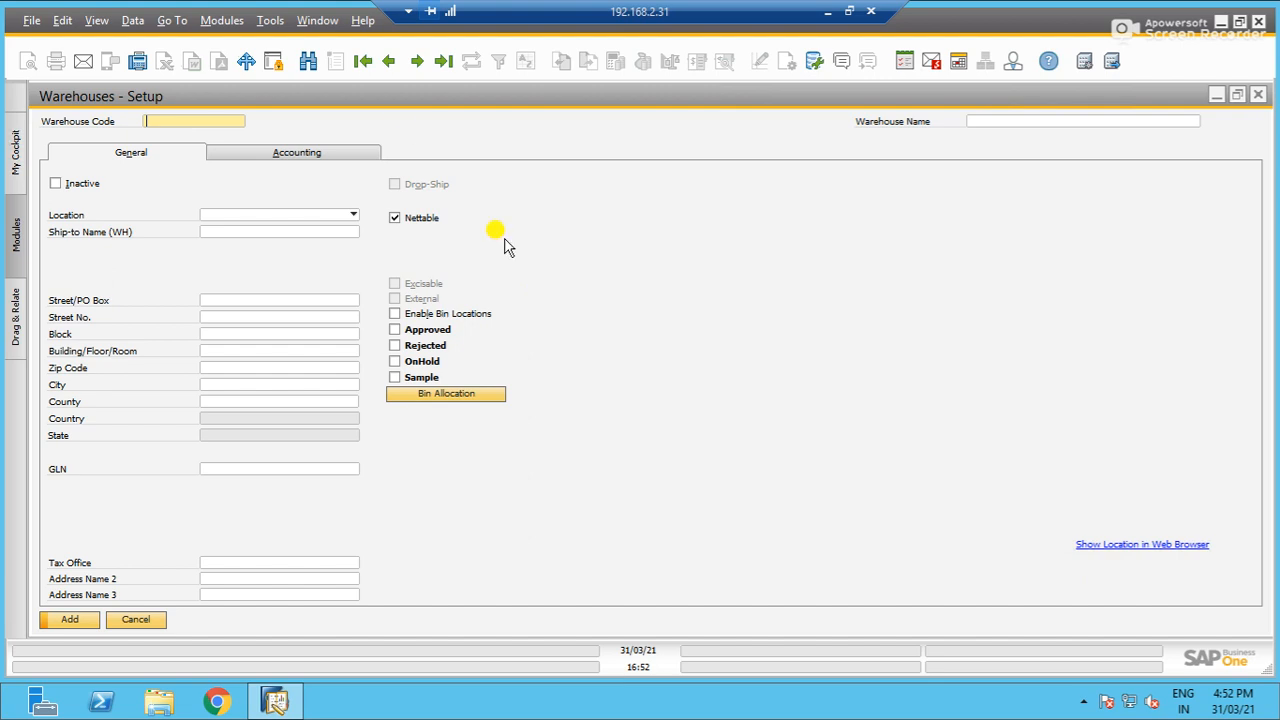
left_click(387, 62)
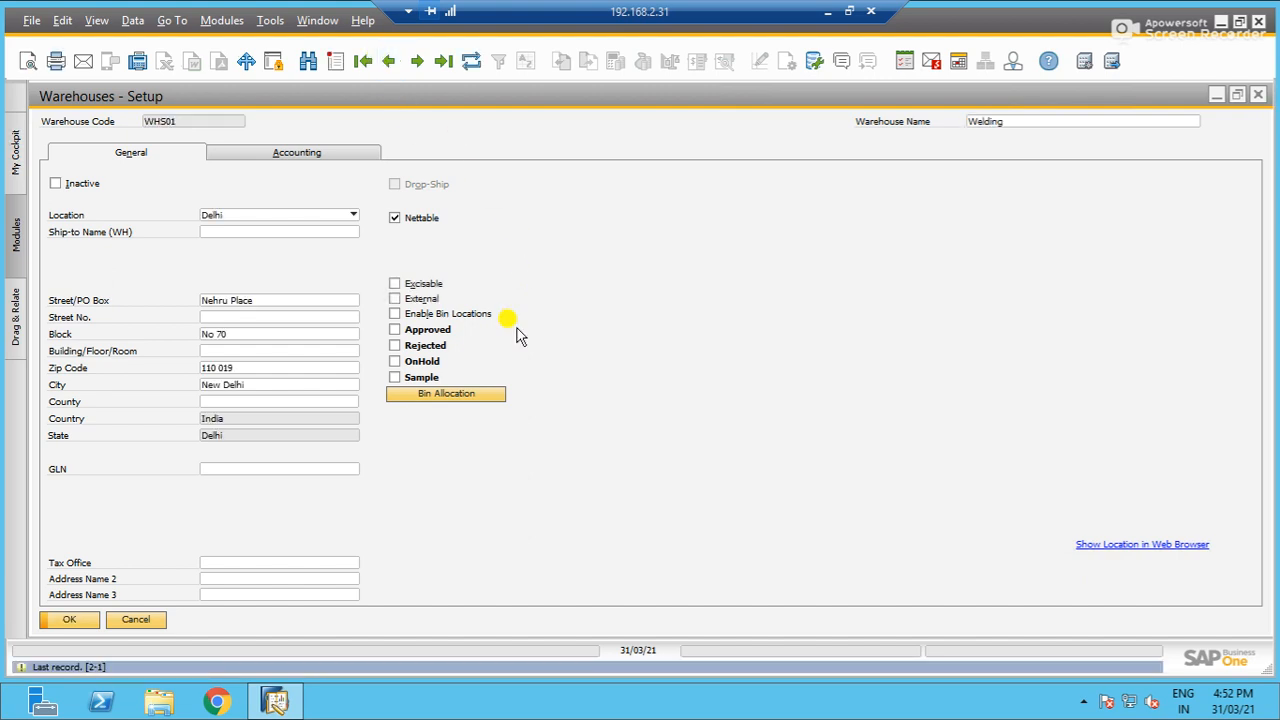
left_click(395, 52)
left_click(395, 53)
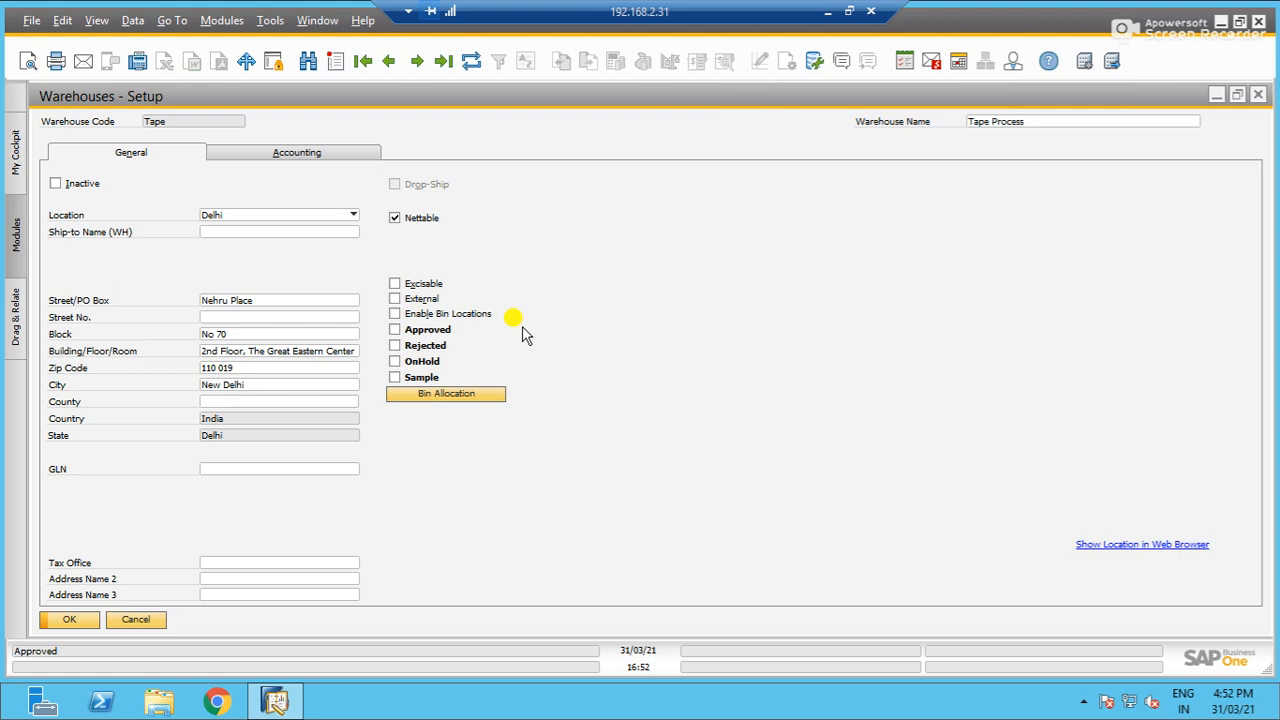
left_click(404, 363)
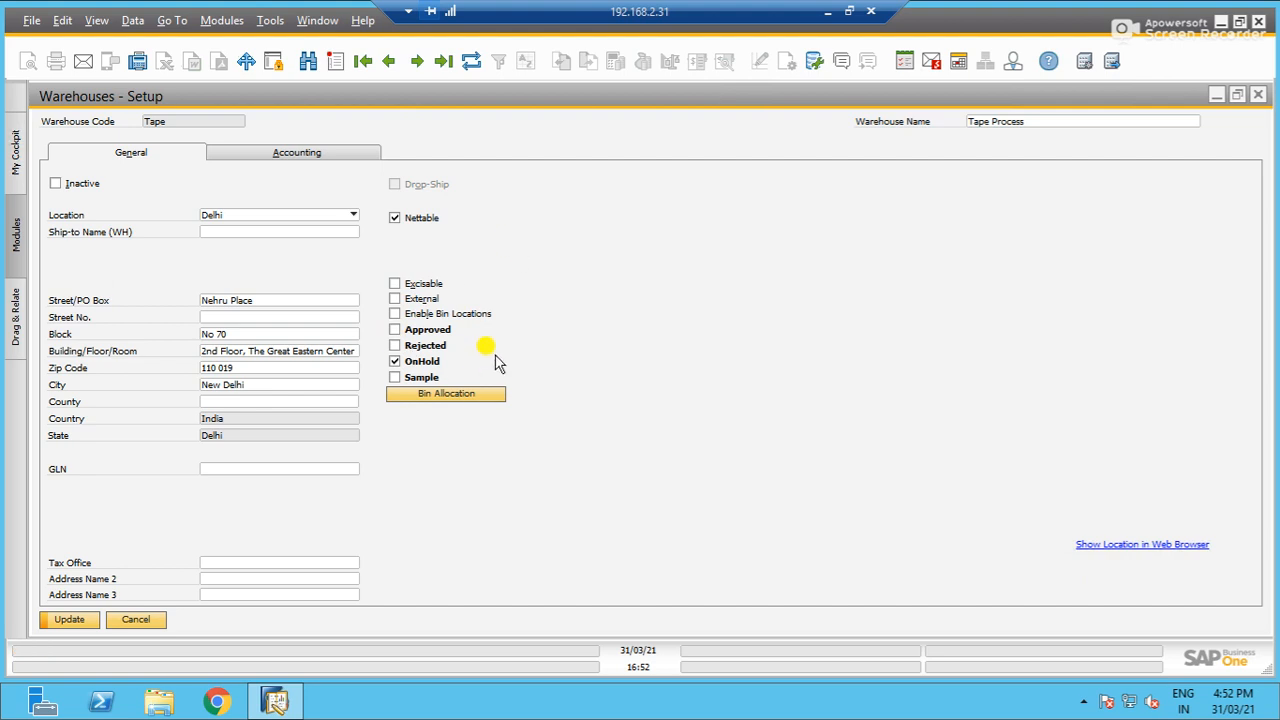
left_click(138, 620)
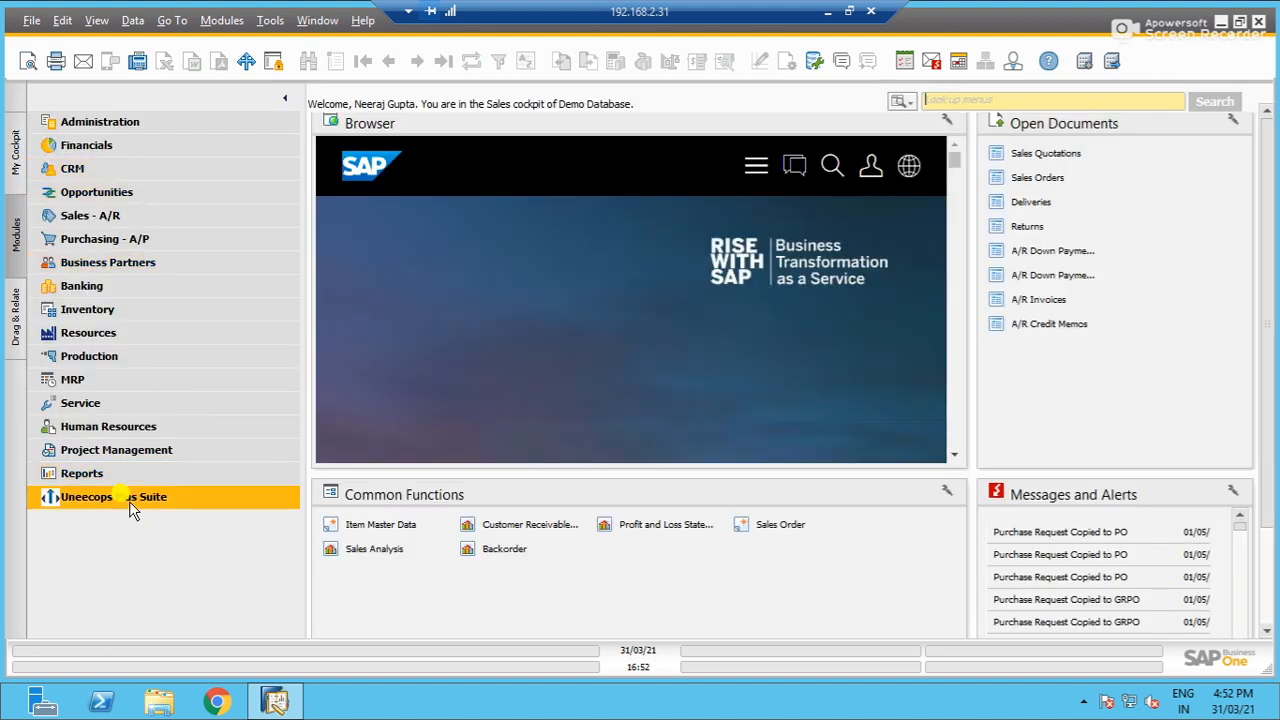
- Open the Quality Control Parameter Master from the Uneecops Plus Suite and display the Colour parameter record
left_click(129, 499)
left_click(162, 592)
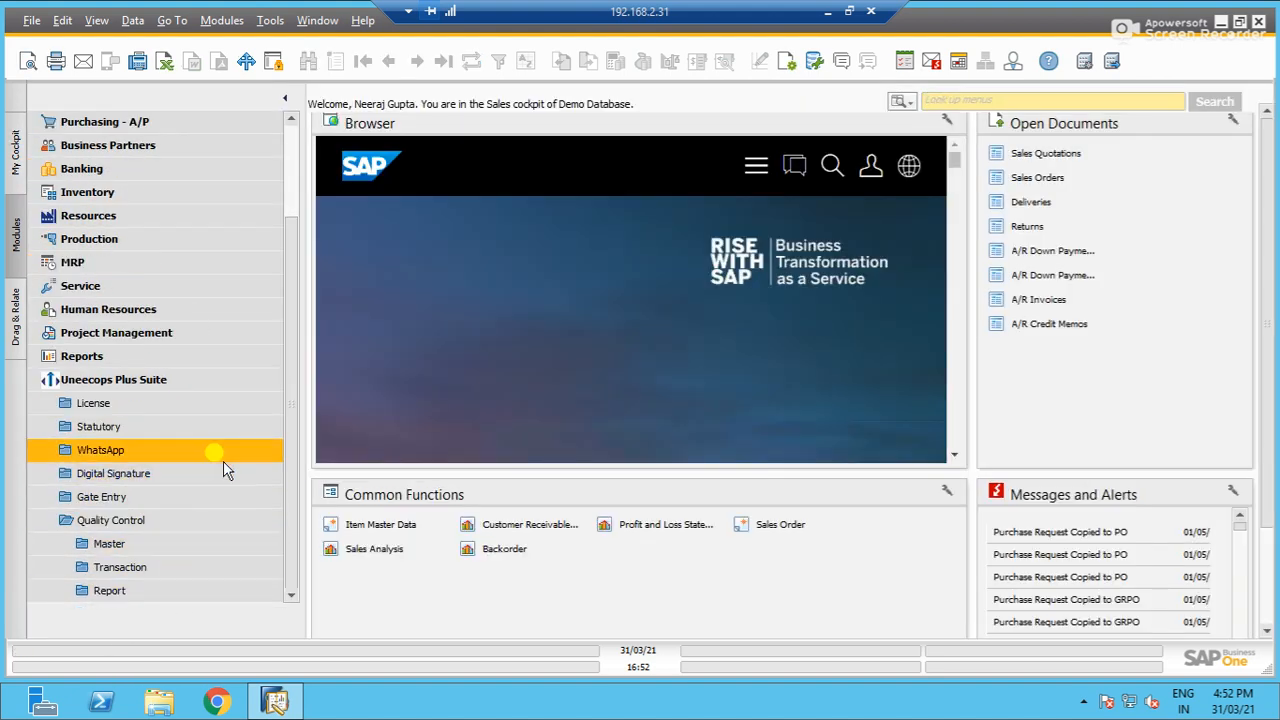
left_click(207, 550)
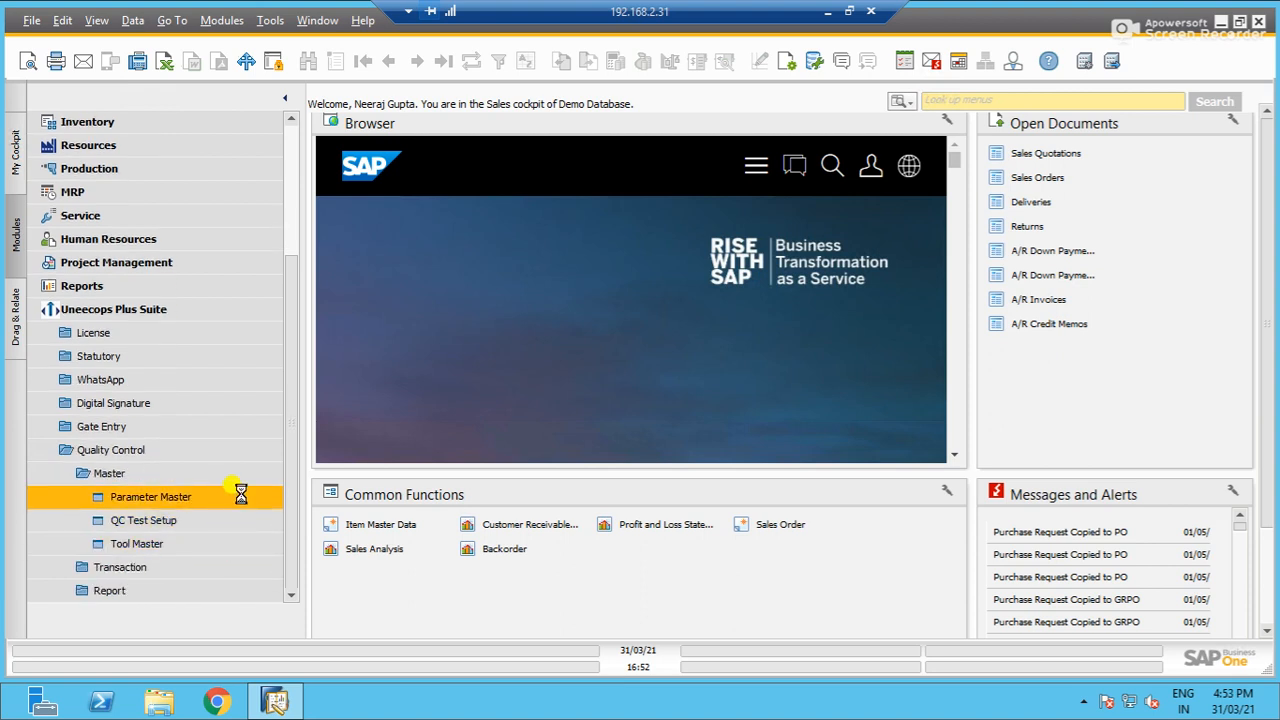
left_click(241, 497)
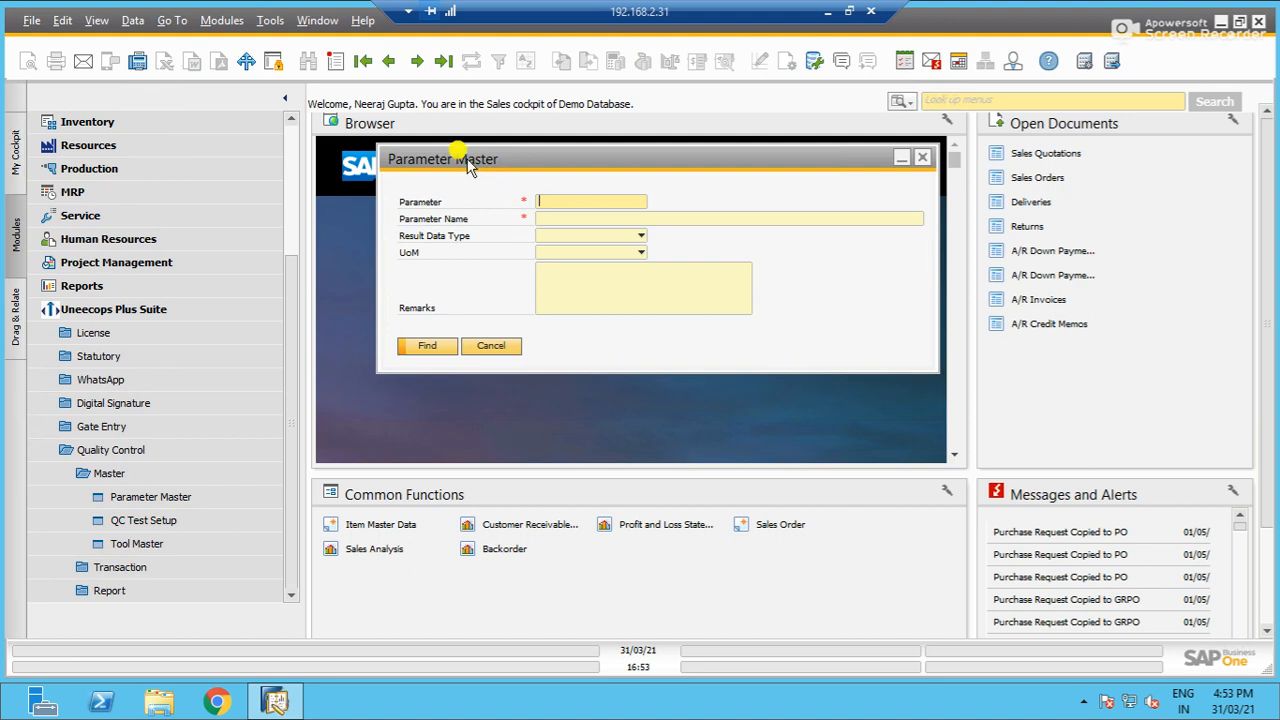
left_click(389, 61)
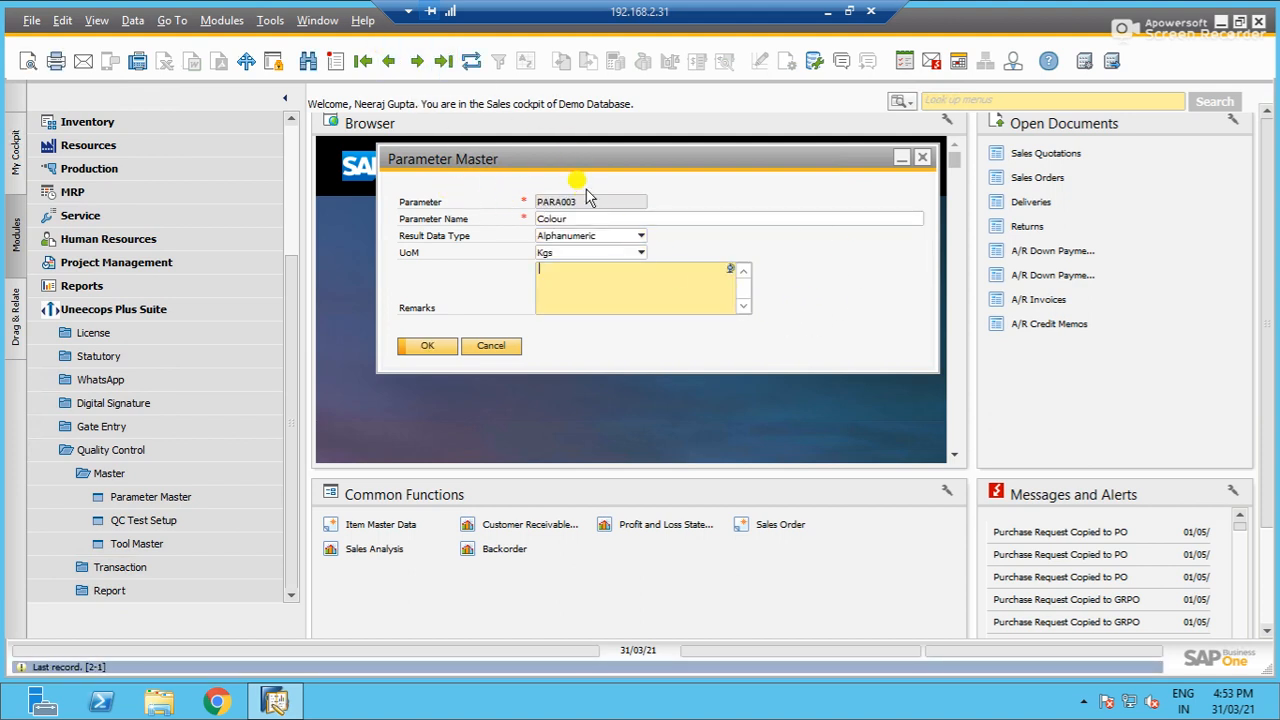
- Review the Result Data Type options, browse back to the Description parameter and close the Parameter Master
left_click(583, 240)
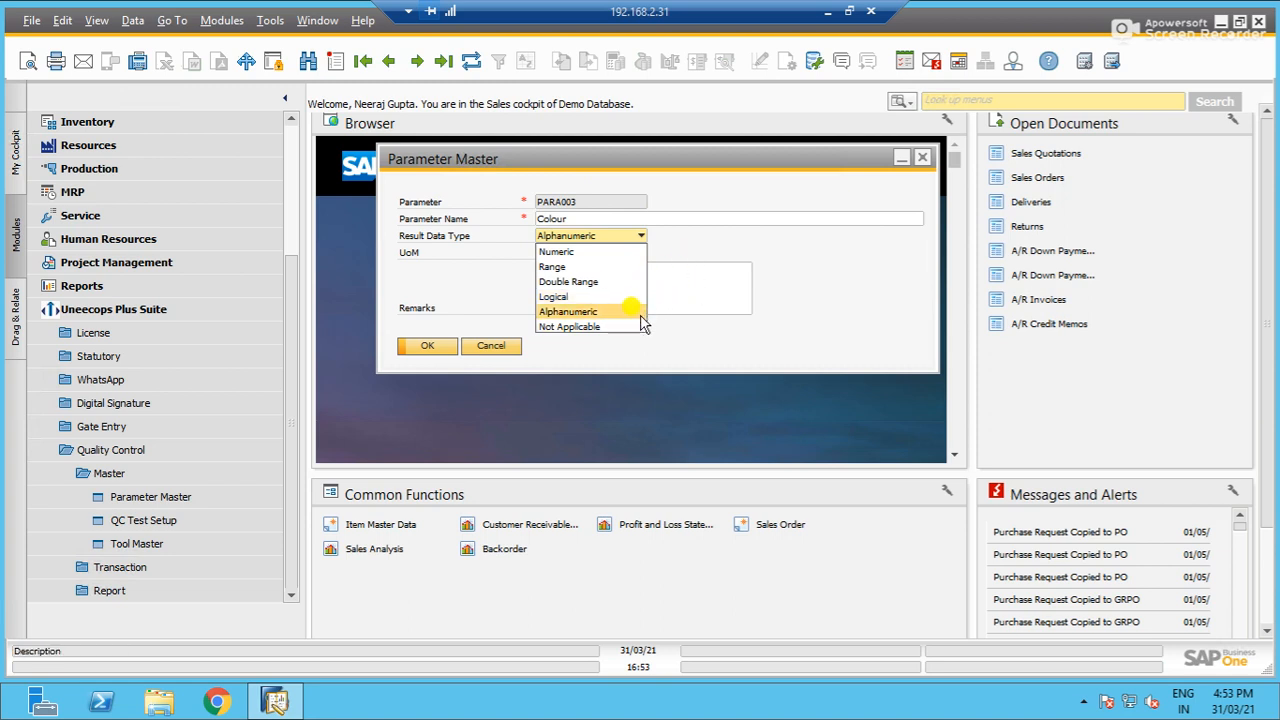
left_click(670, 258)
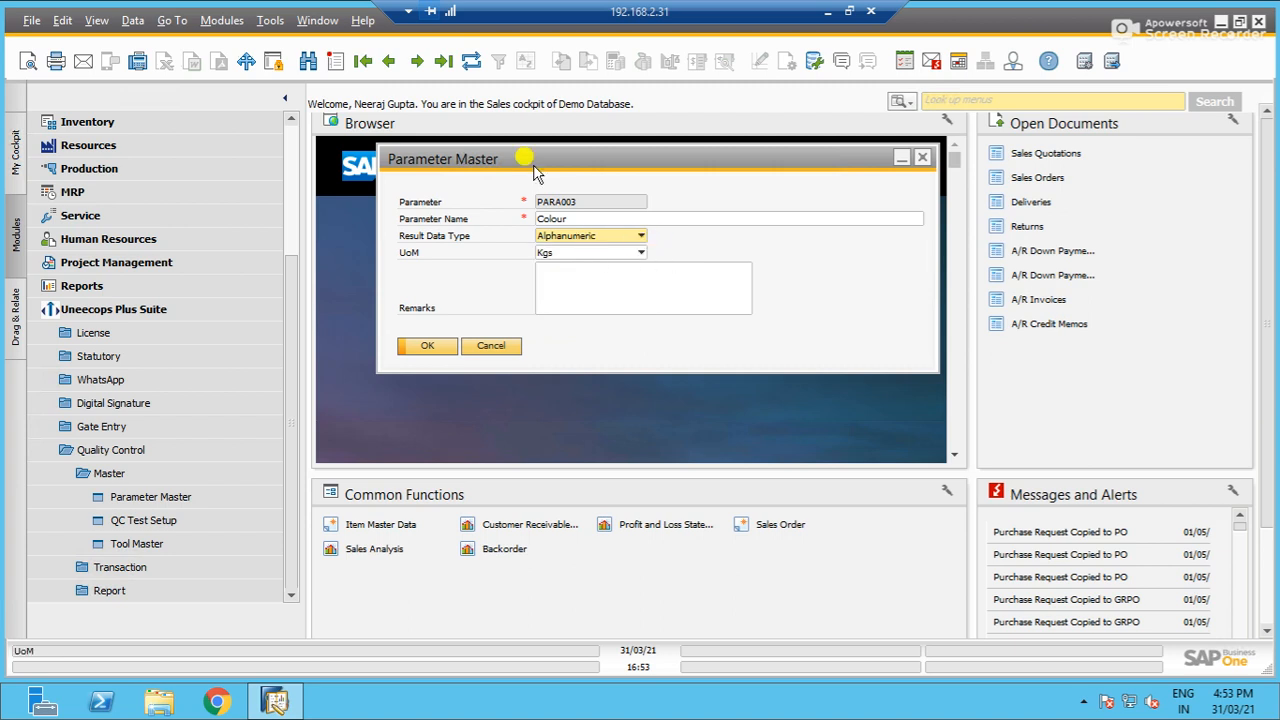
left_click(389, 61)
left_click(389, 61)
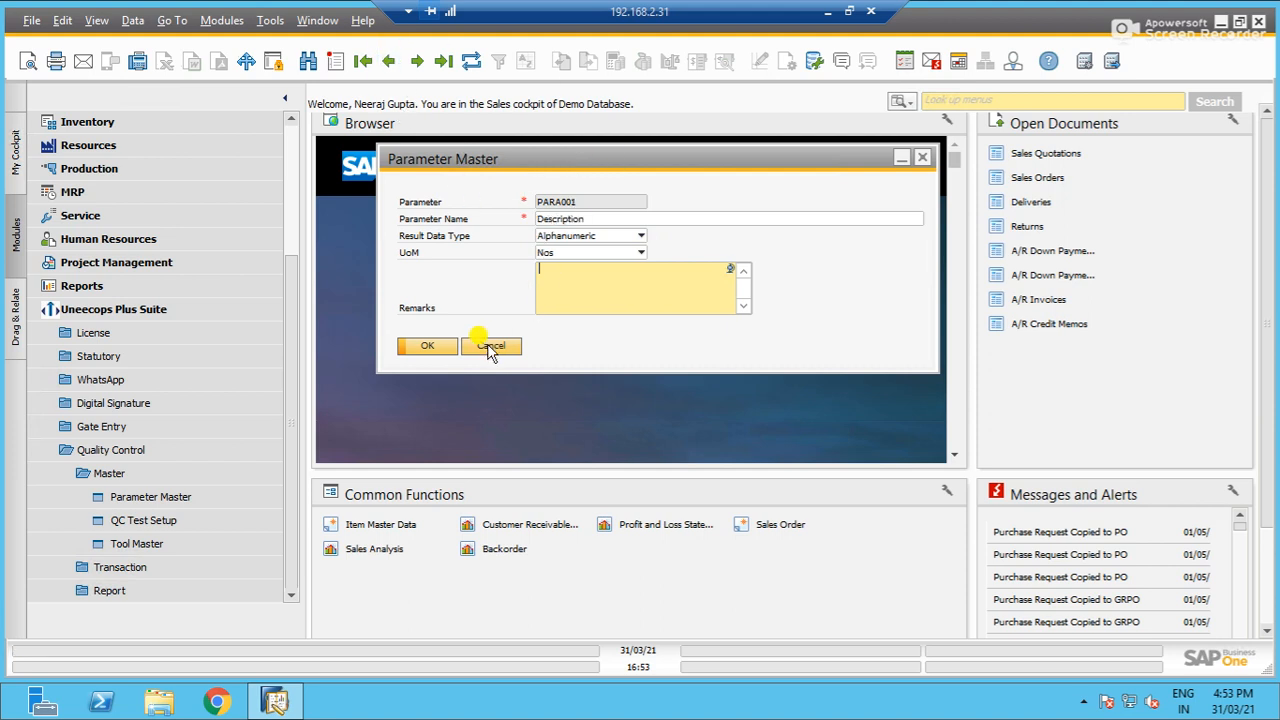
left_click(490, 346)
- Open the QC Test Setup and display the last saved test record, discarding the blank entry
left_click(130, 521)
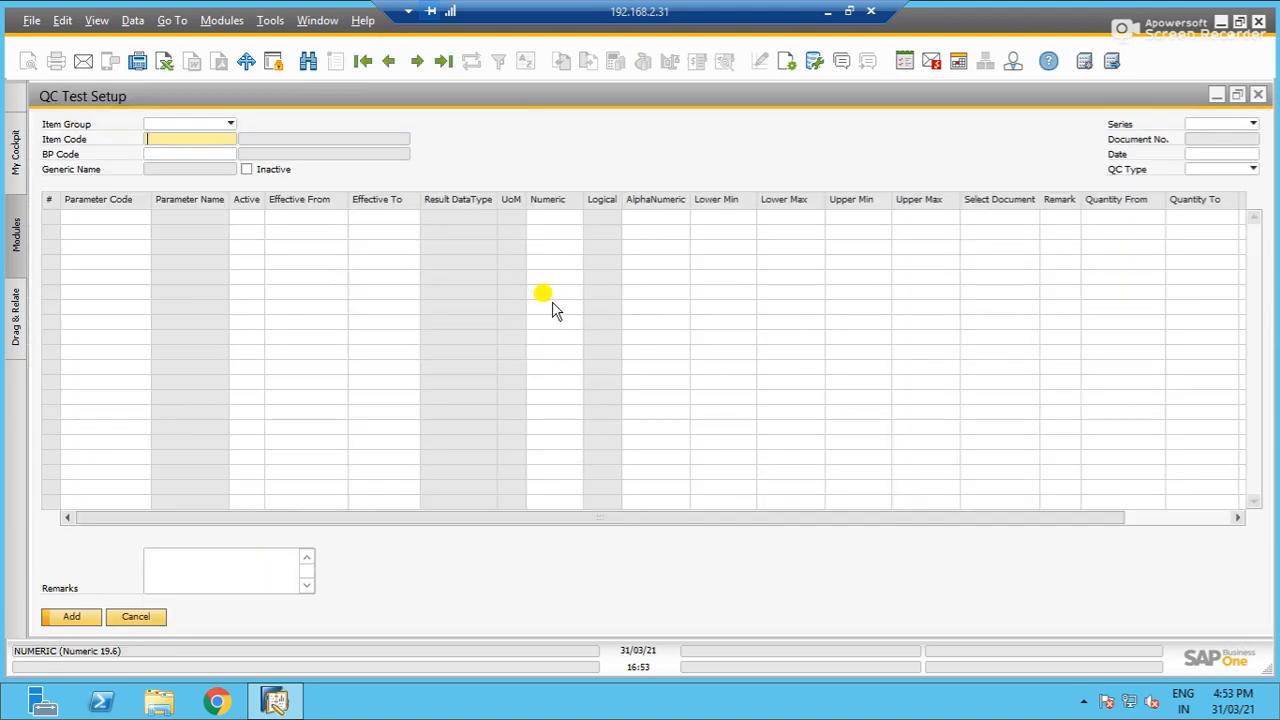
left_click(389, 61)
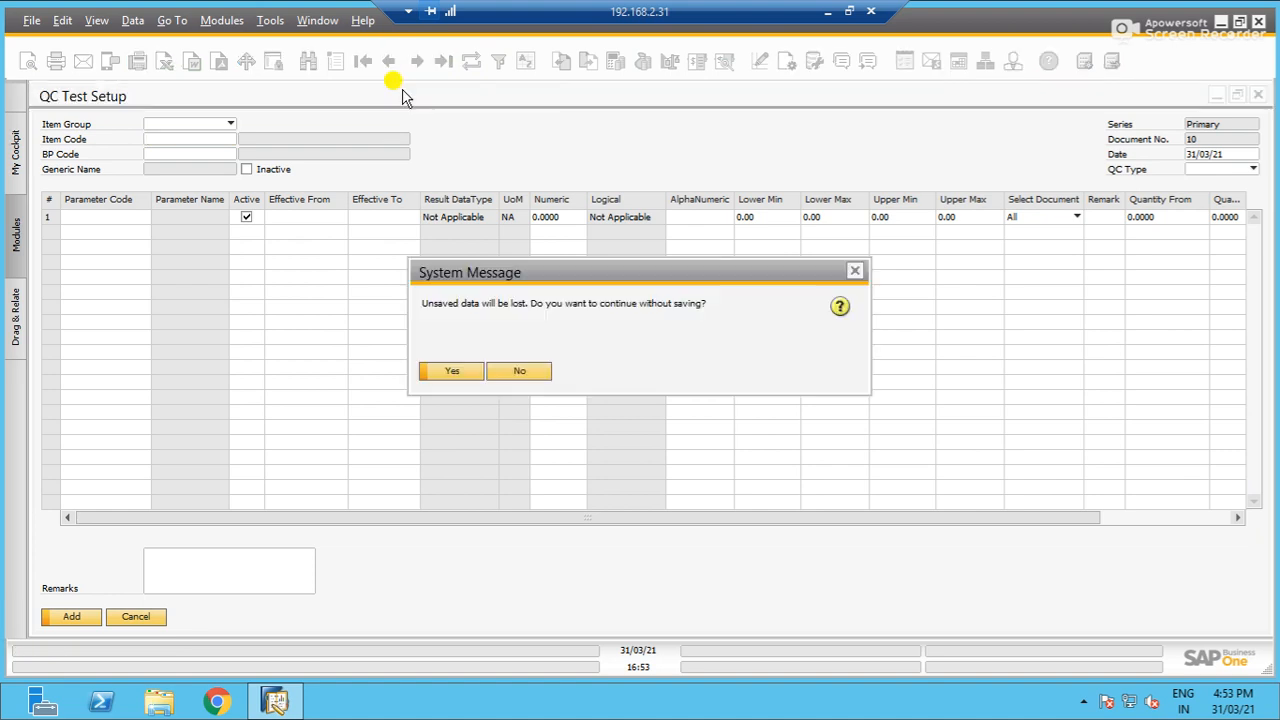
left_click(457, 372)
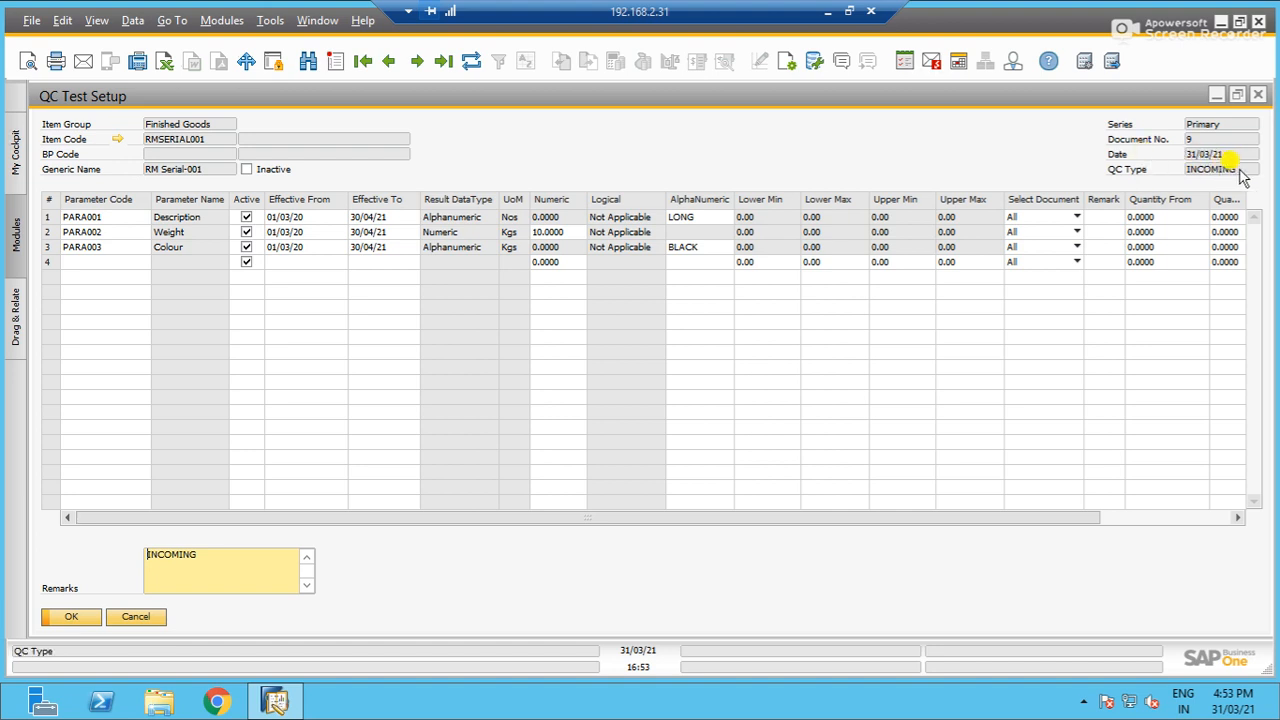
- Review the parameter codes selectable for row 4 and the table's remaining columns, and close the QC Test Setup
left_click(114, 258)
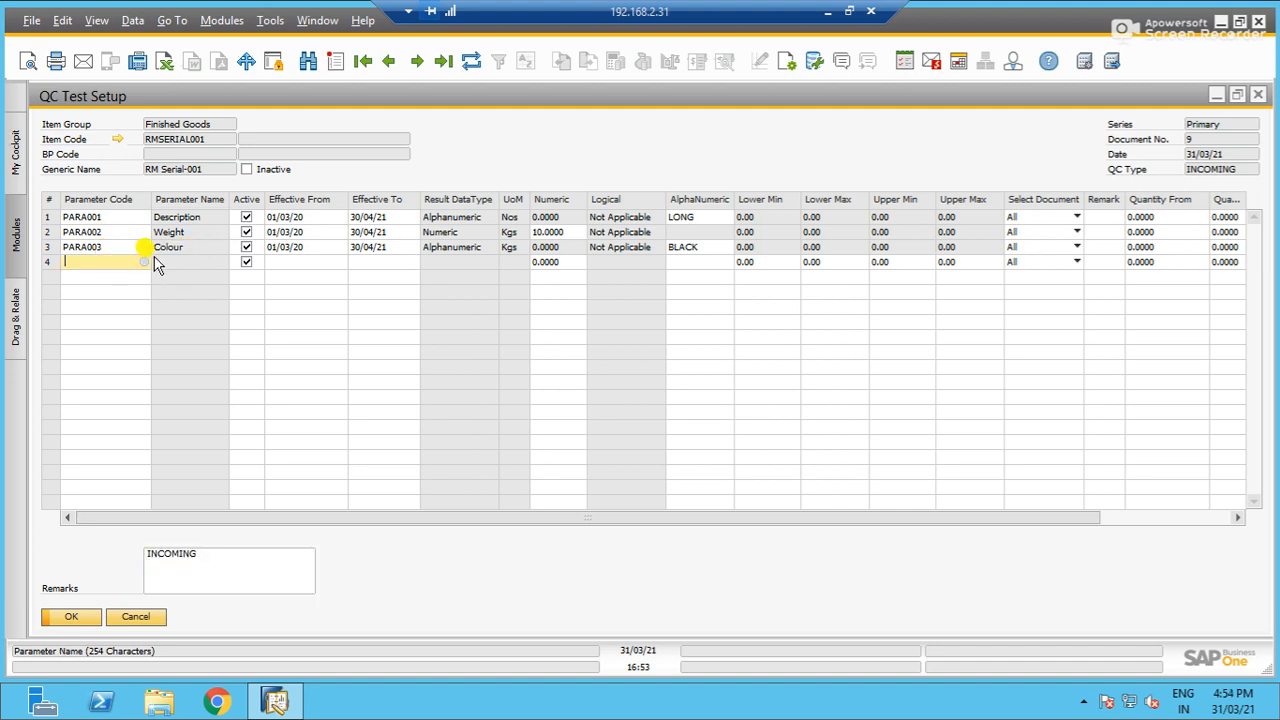
key("Tab")
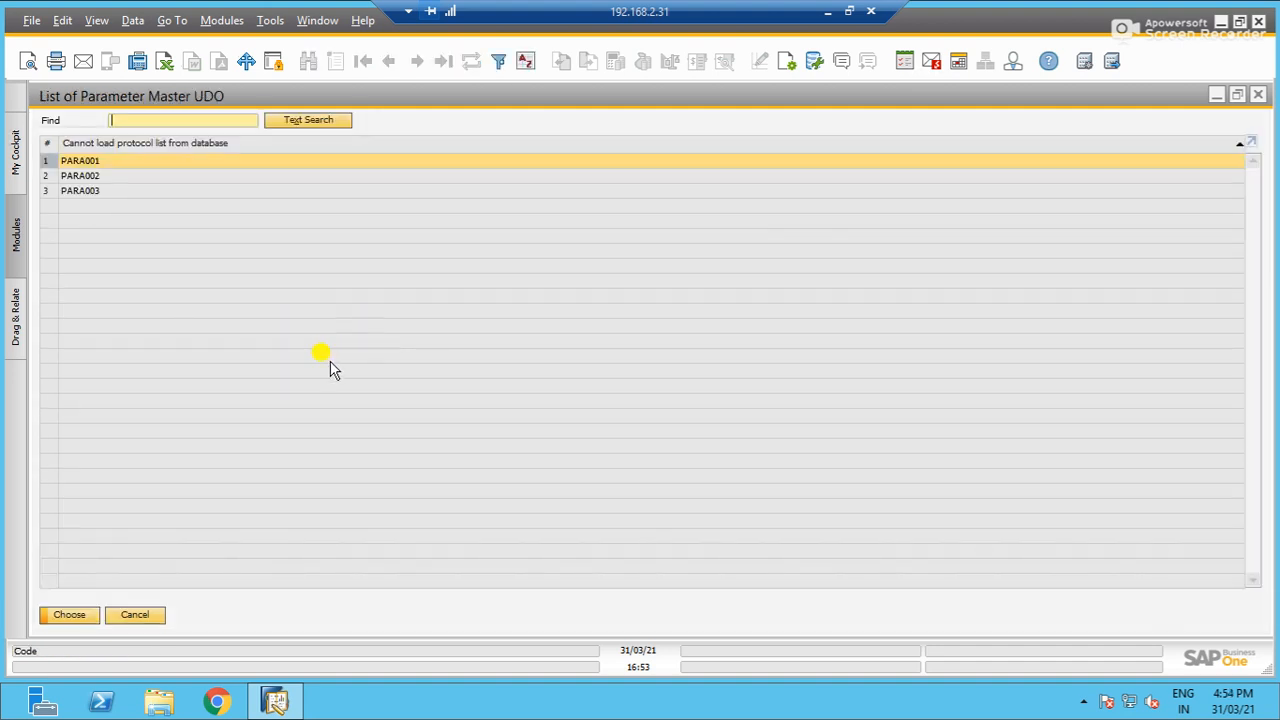
left_click(138, 615)
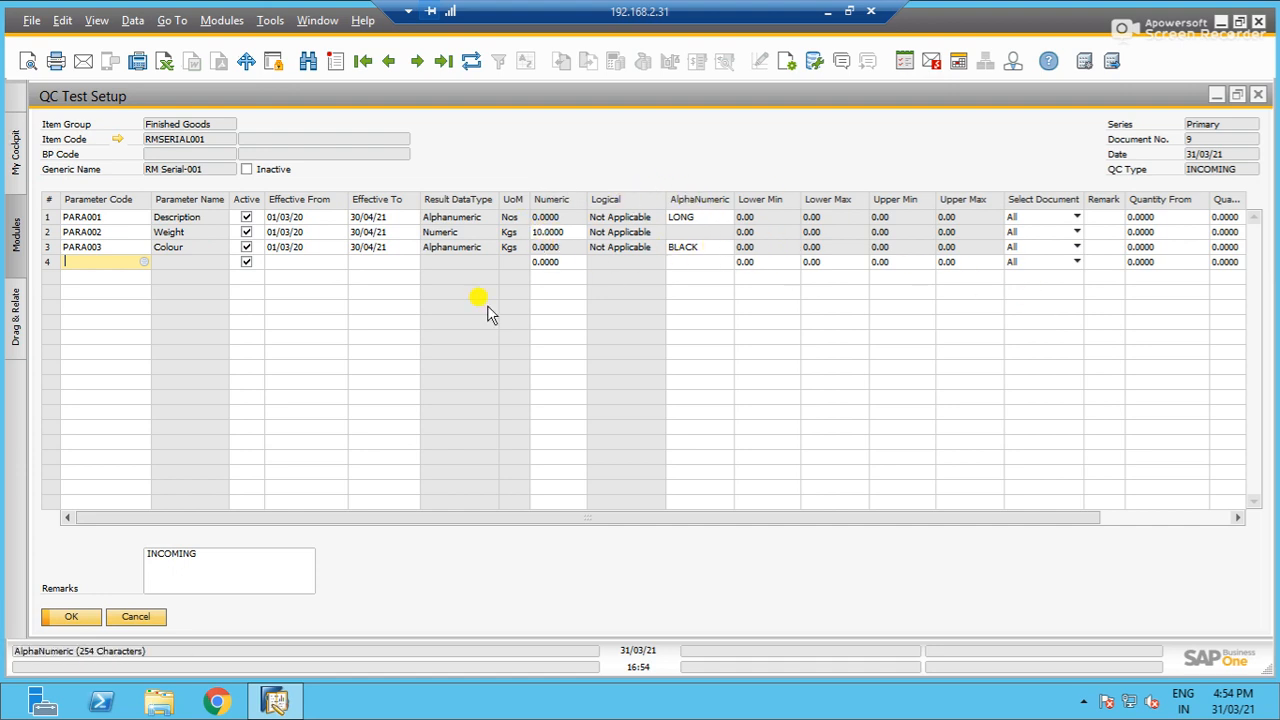
left_click_drag(1020, 520, 1163, 480)
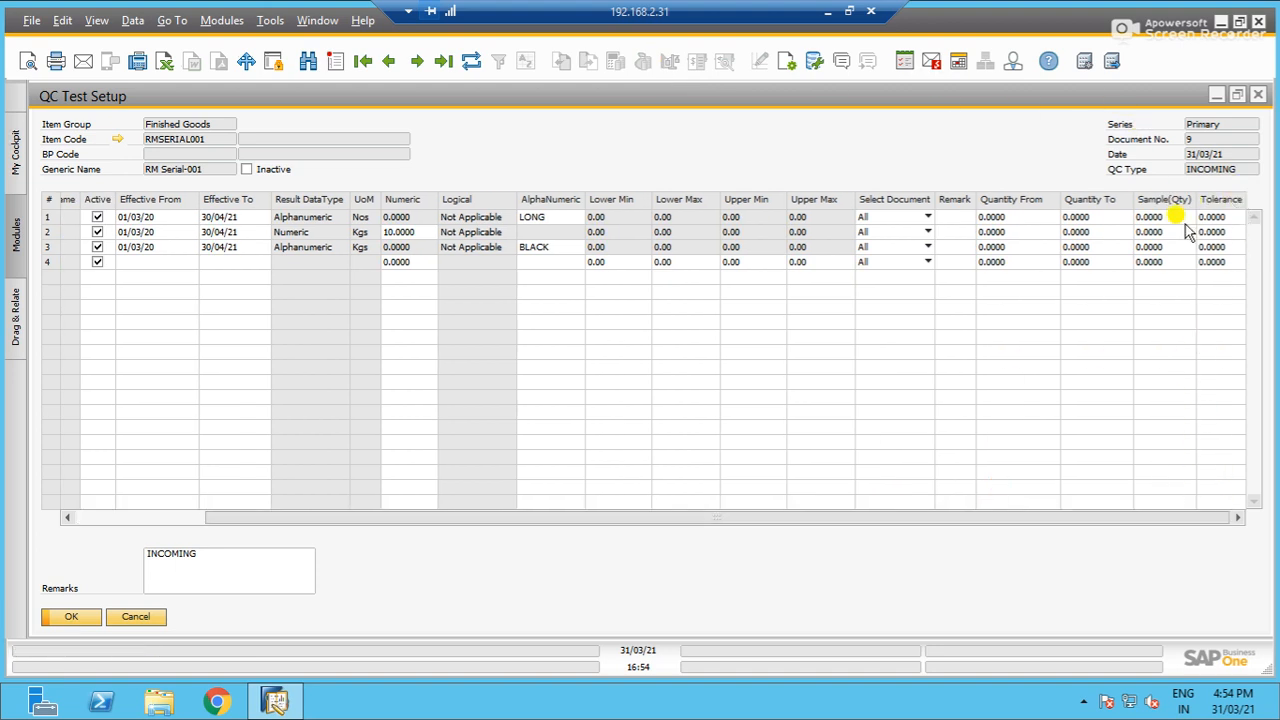
left_click(89, 611)
- Open the Tool Master, display its last saved record, and review the QC Details of the linked tool item QCTL001
left_click(169, 538)
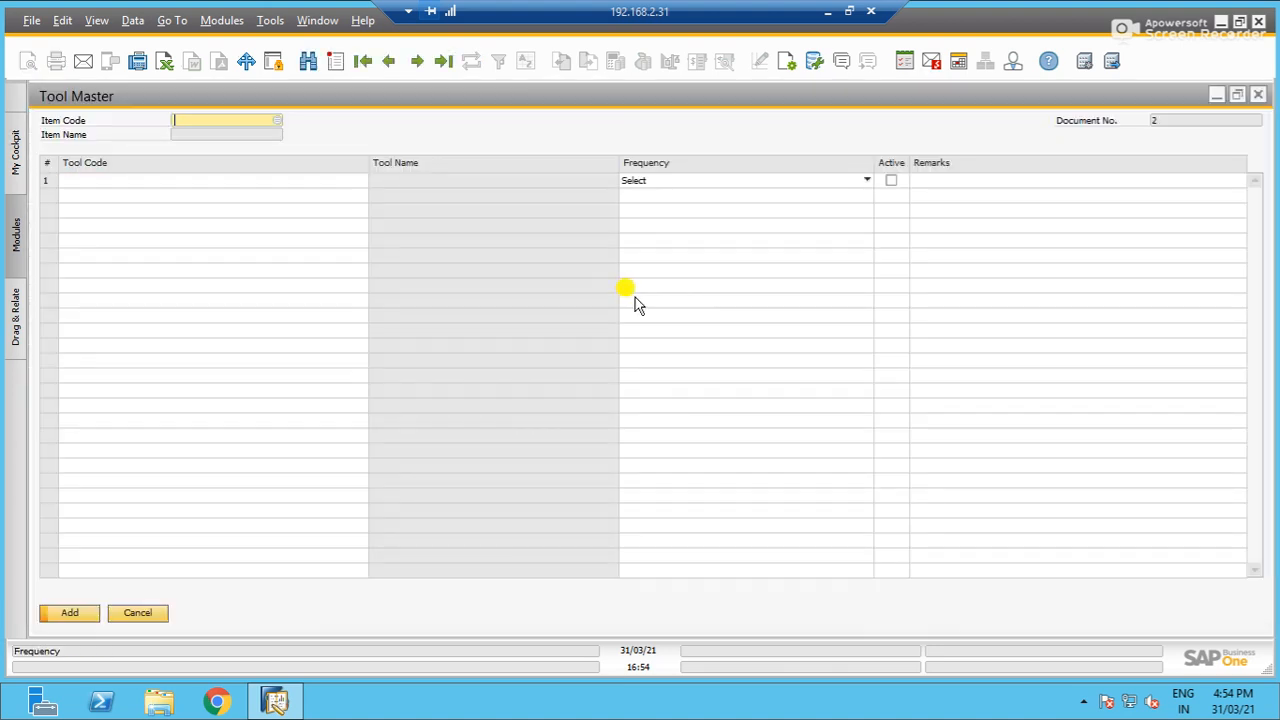
left_click(388, 63)
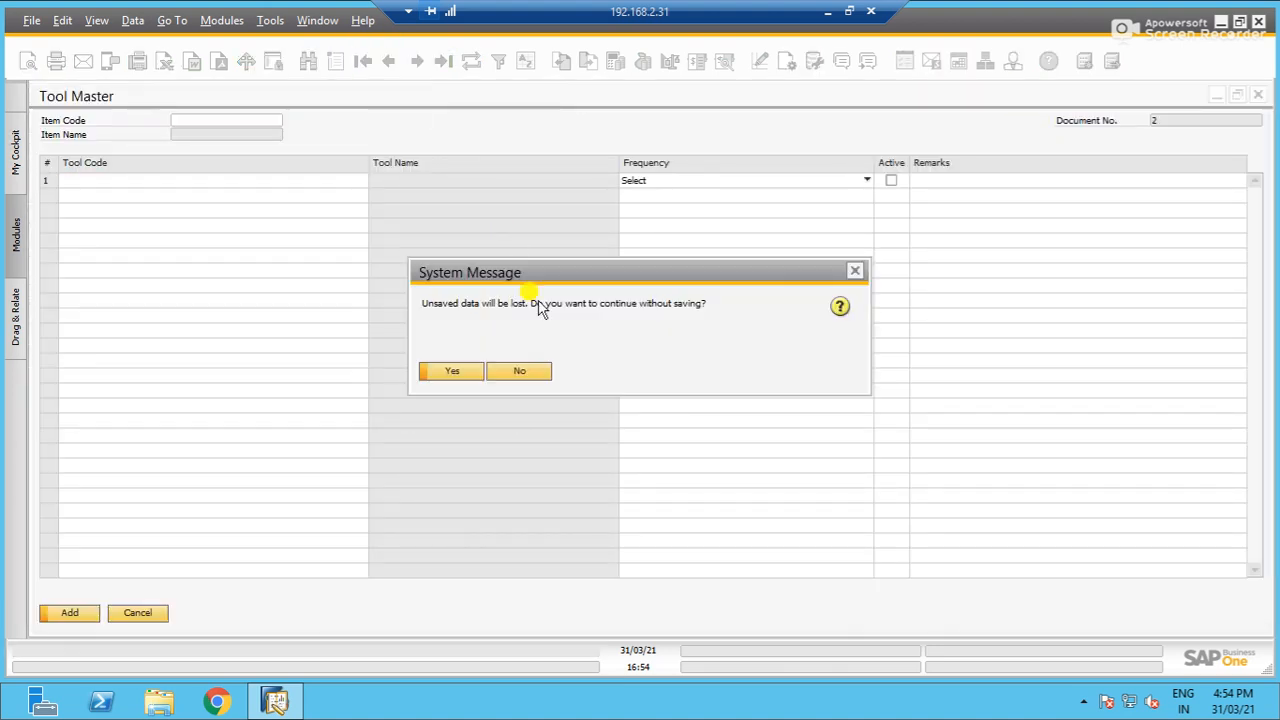
left_click(475, 370)
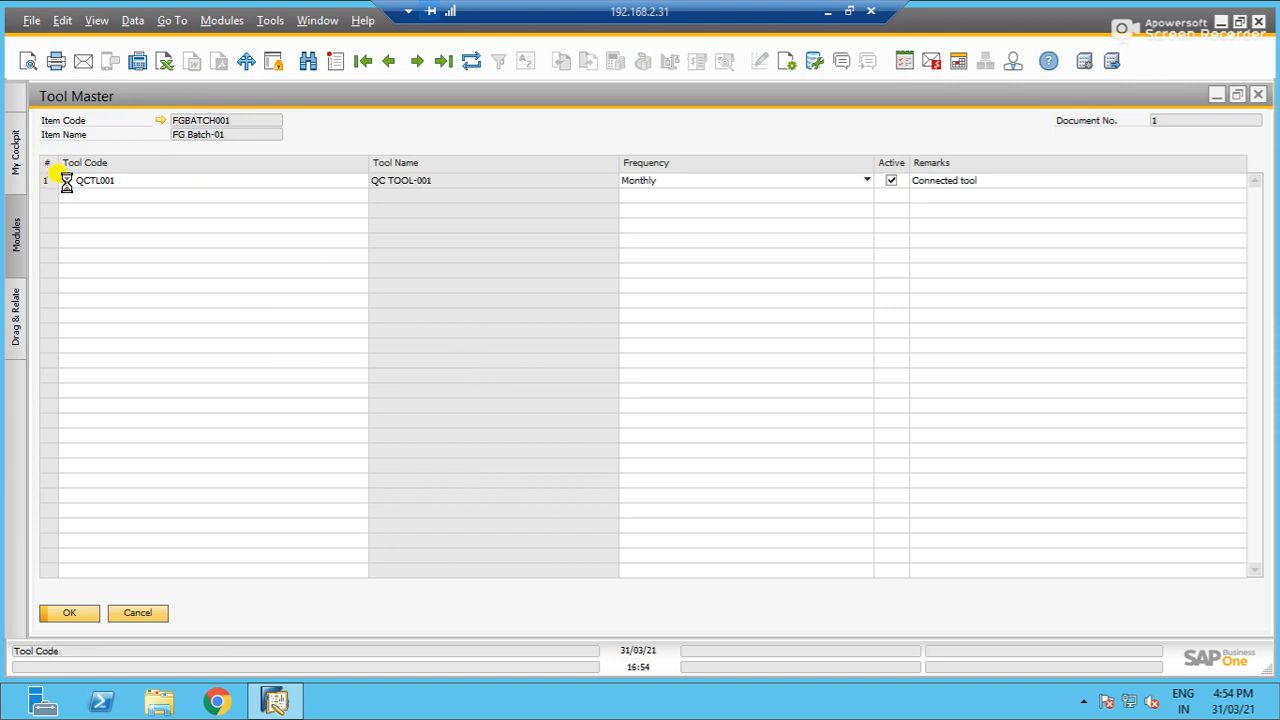
double_click(378, 184)
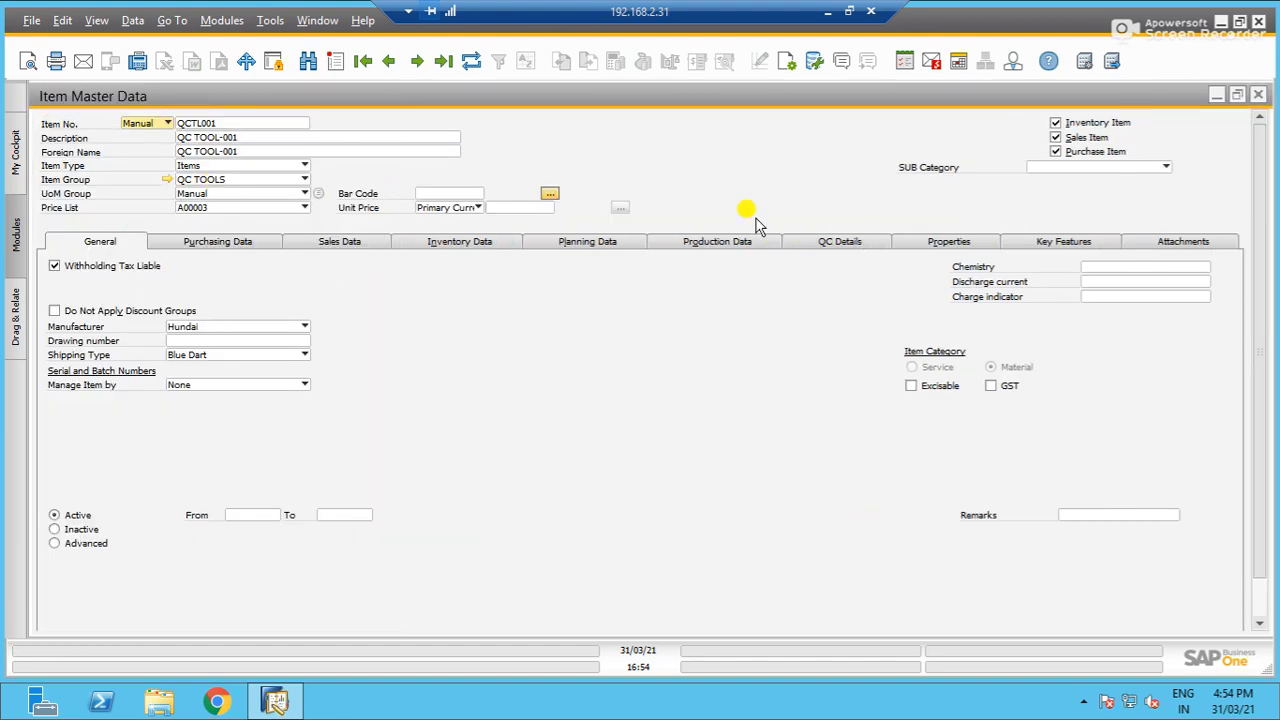
left_click(857, 248)
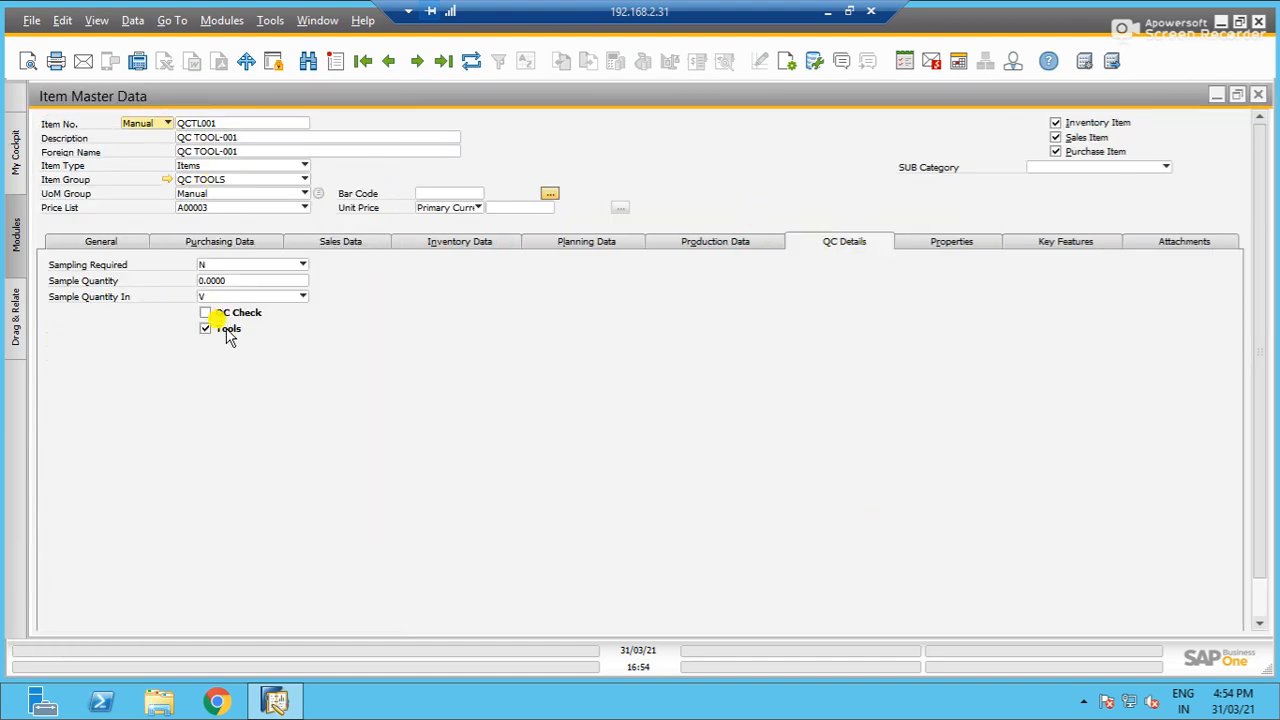
left_click(1258, 94)
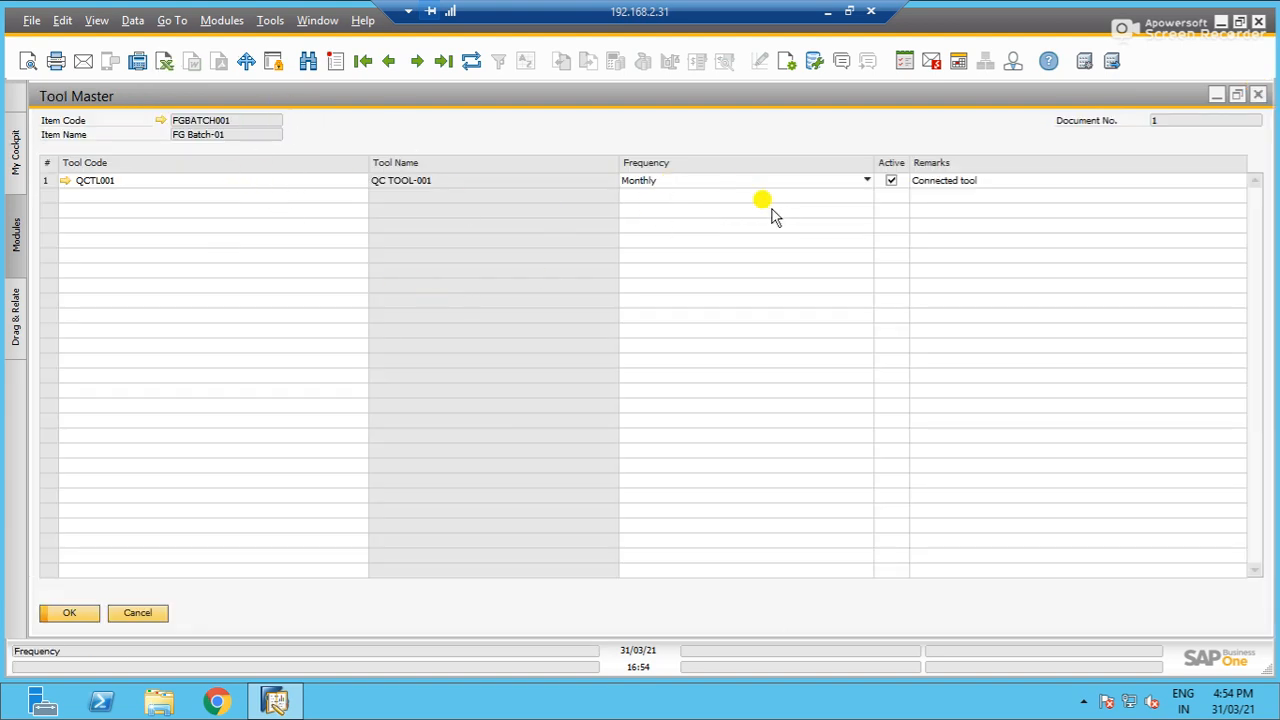
- Review the Frequency options for the QCTL001 tool row and close the Tool Master
left_click(698, 184)
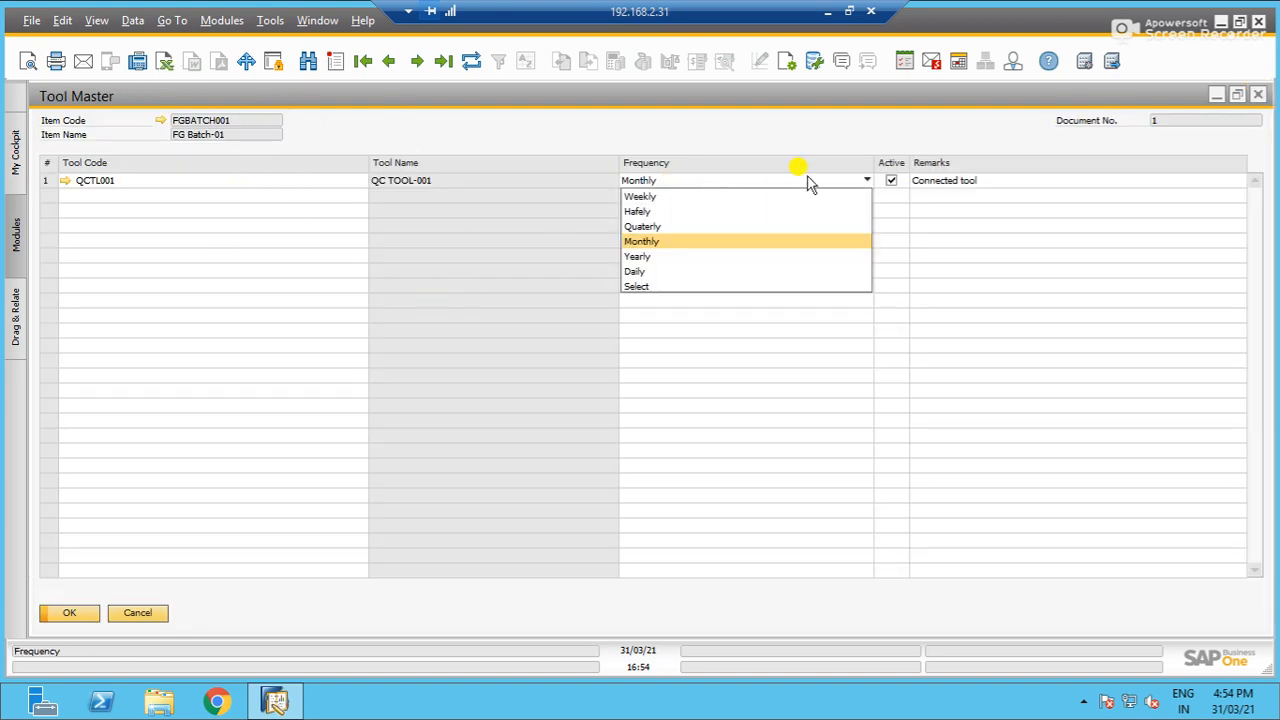
left_click(741, 345)
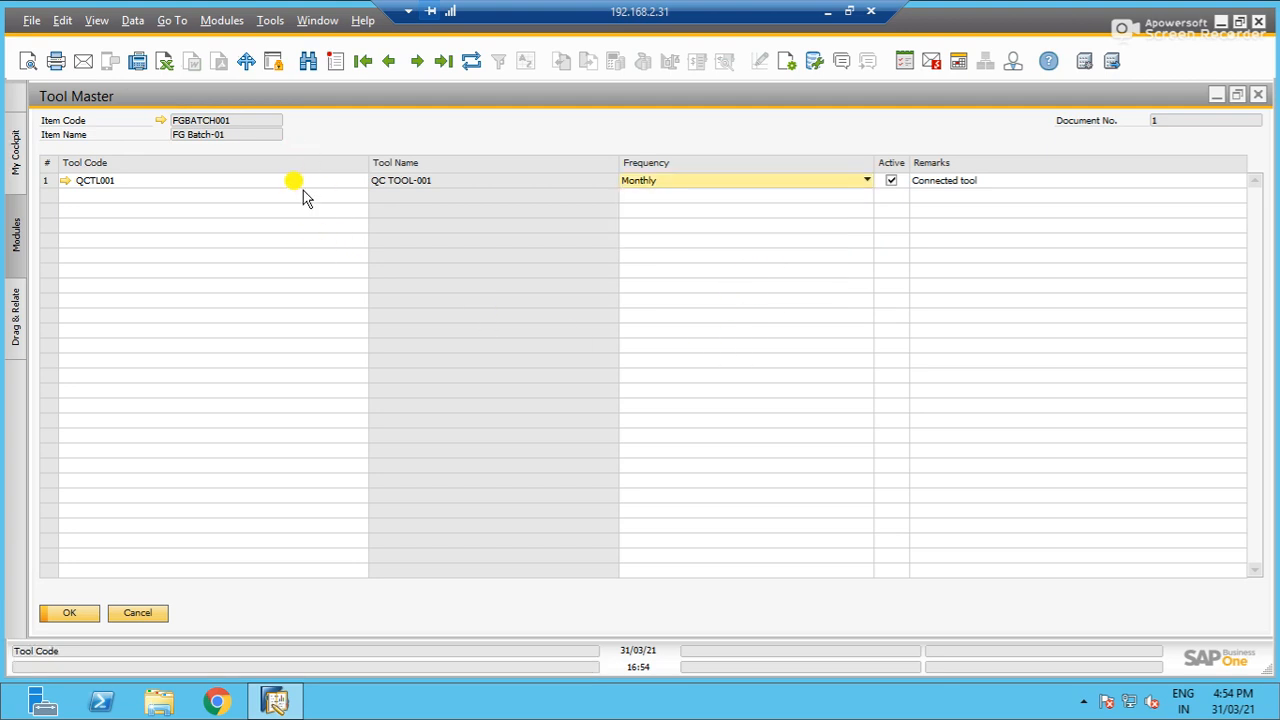
left_click(80, 614)
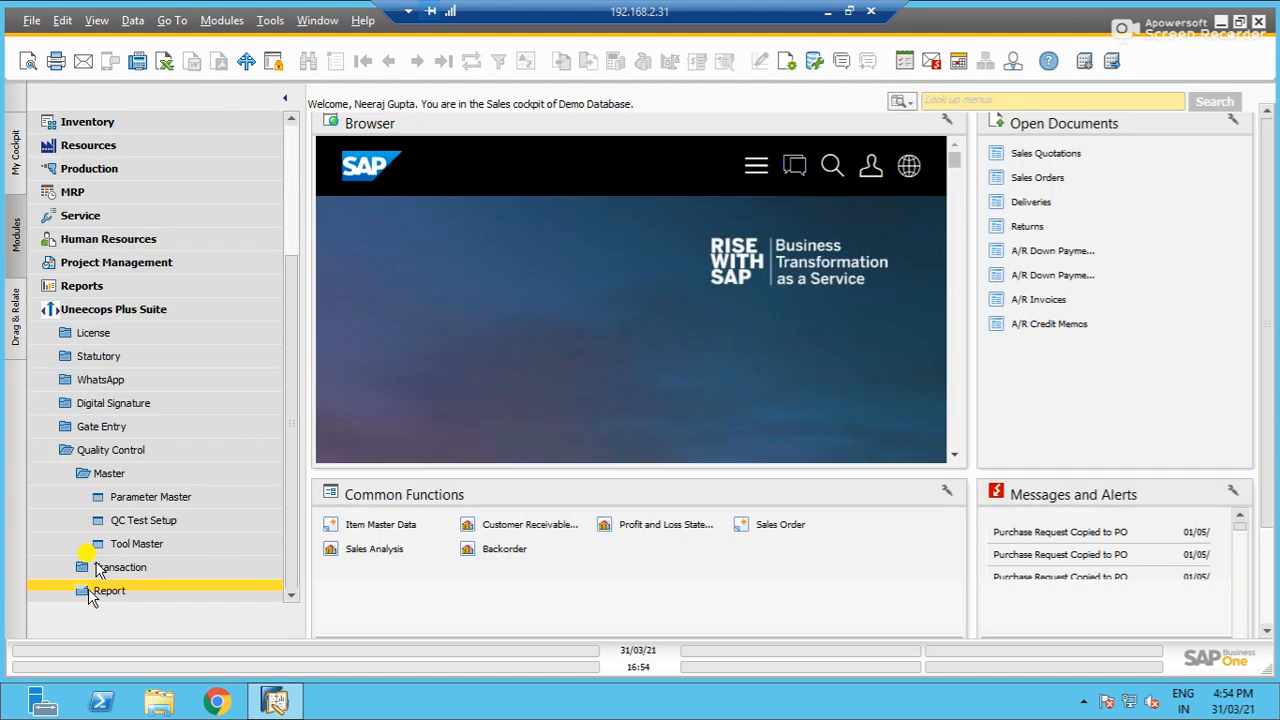
- Open the Quality Control Sampling transaction and review the available Base Document types
left_click(122, 470)
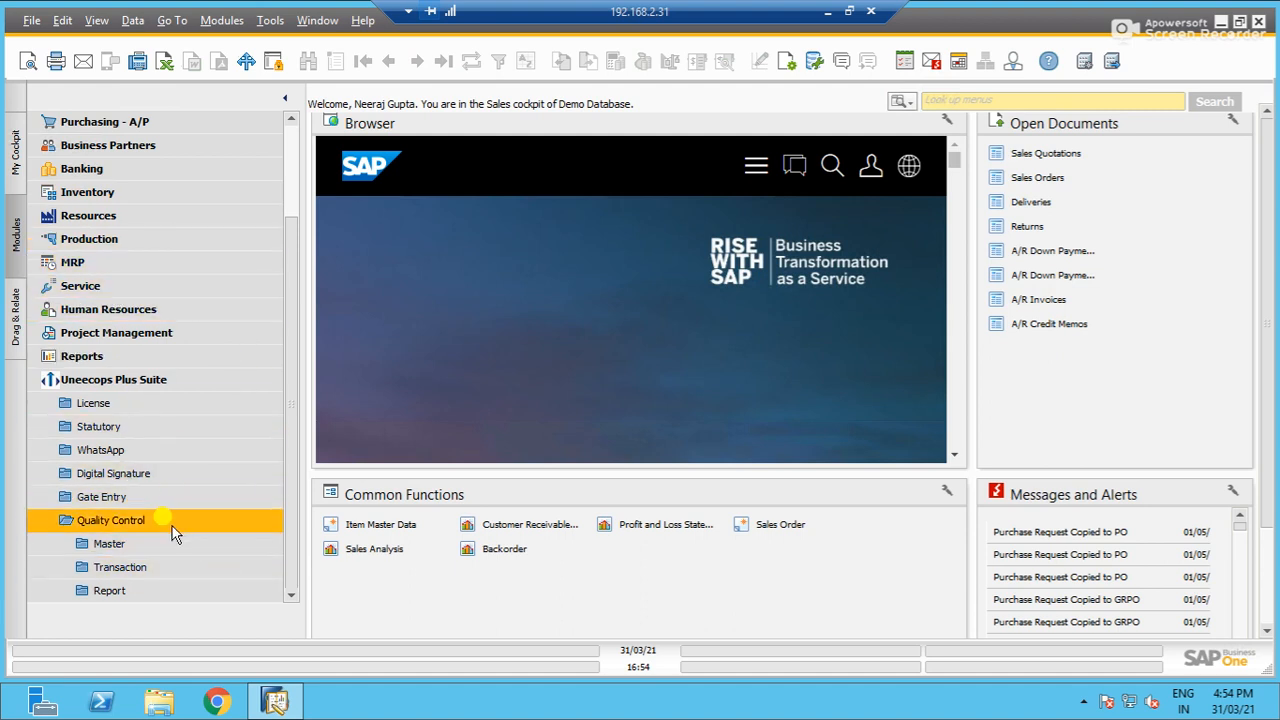
left_click(143, 564)
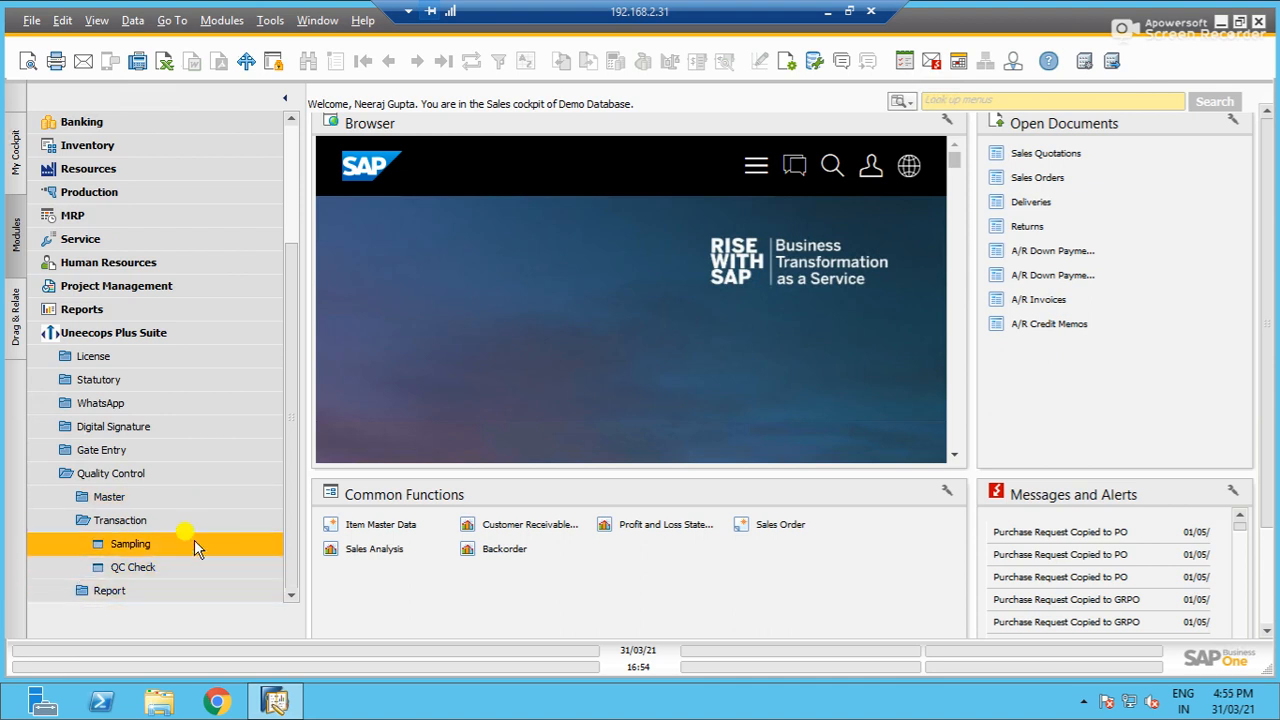
left_click(196, 547)
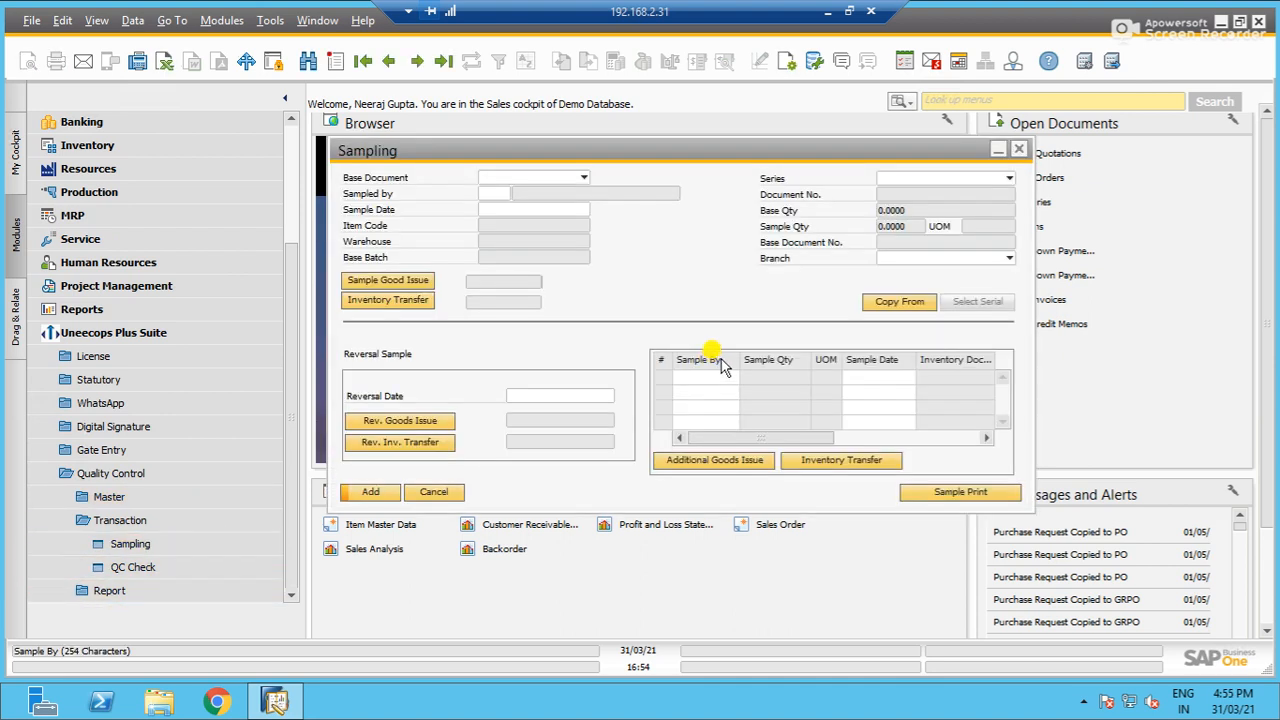
left_click(527, 180)
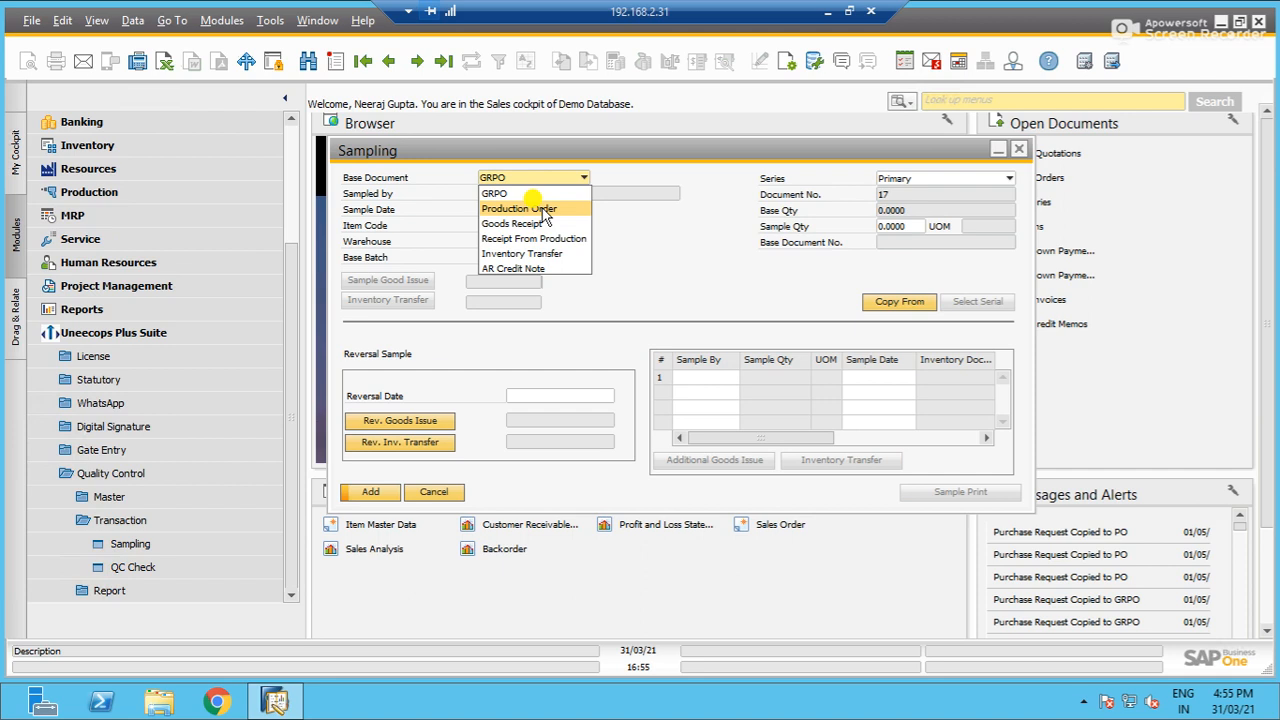
left_click(652, 283)
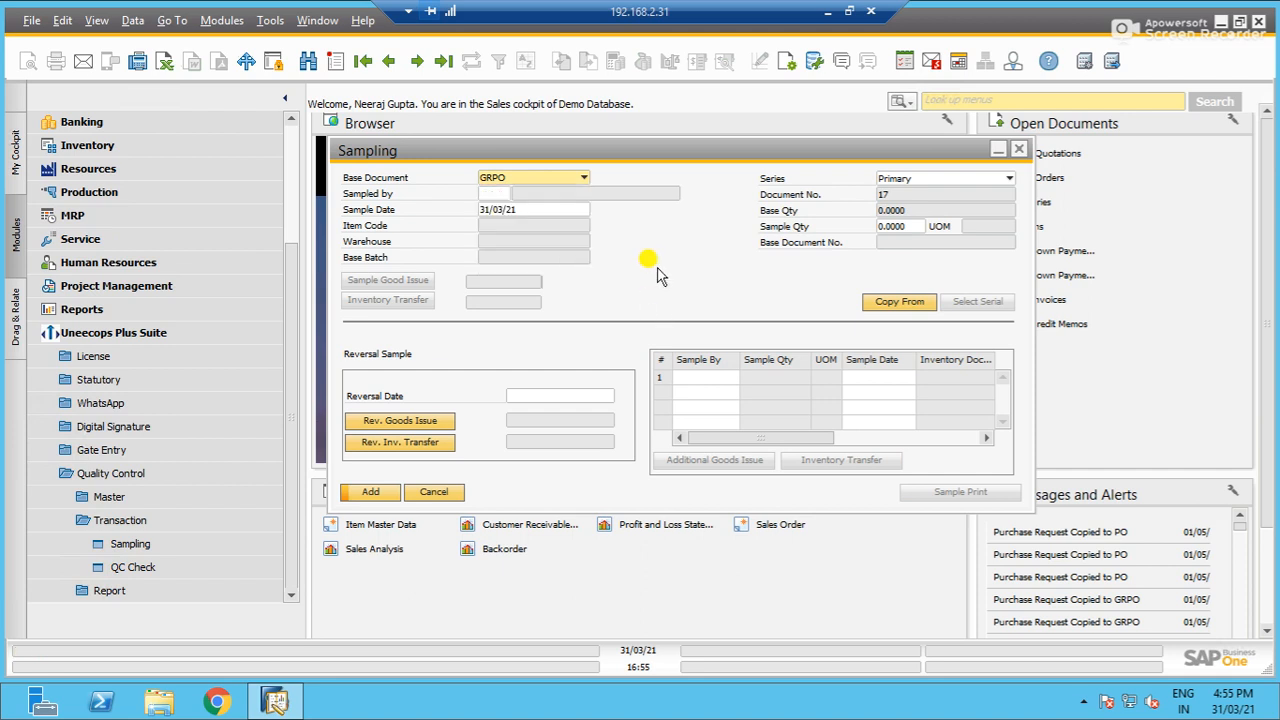
- Start a GRPO-based sampling entry with employee 2 as the sampler and view the documents available to copy from
left_click(489, 181)
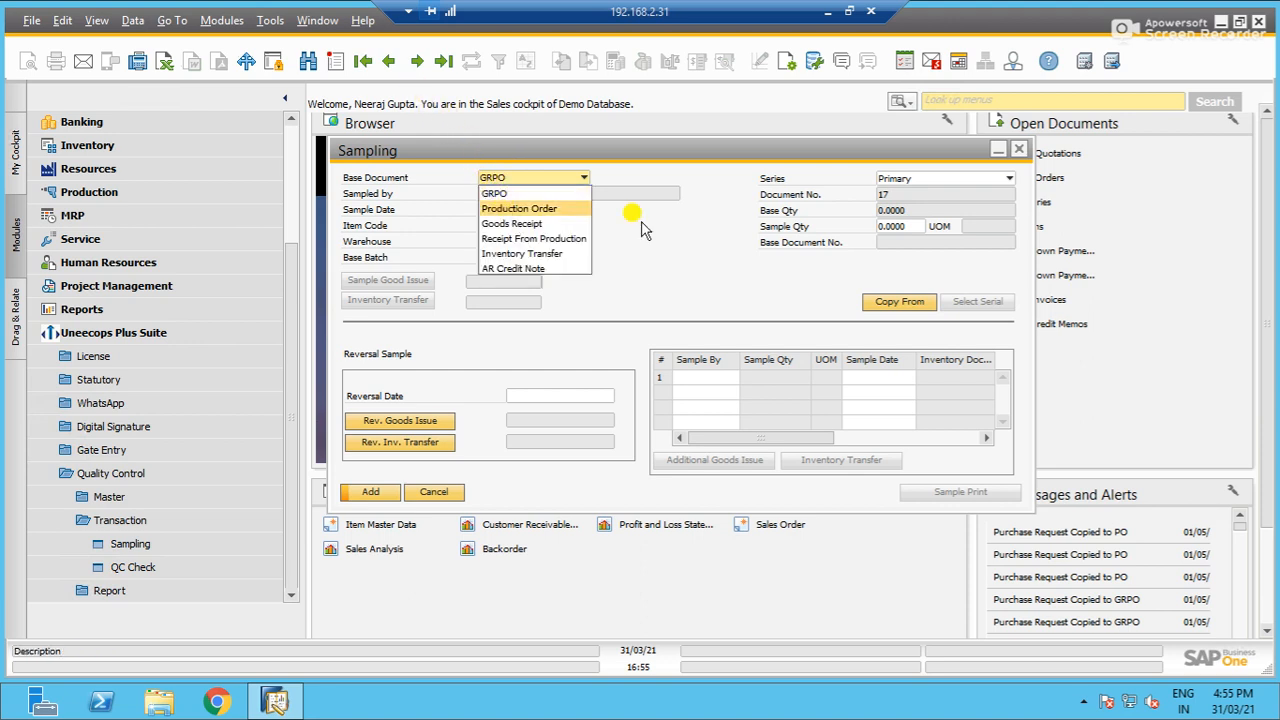
left_click(494, 193)
left_click(497, 193)
double_click(645, 320)
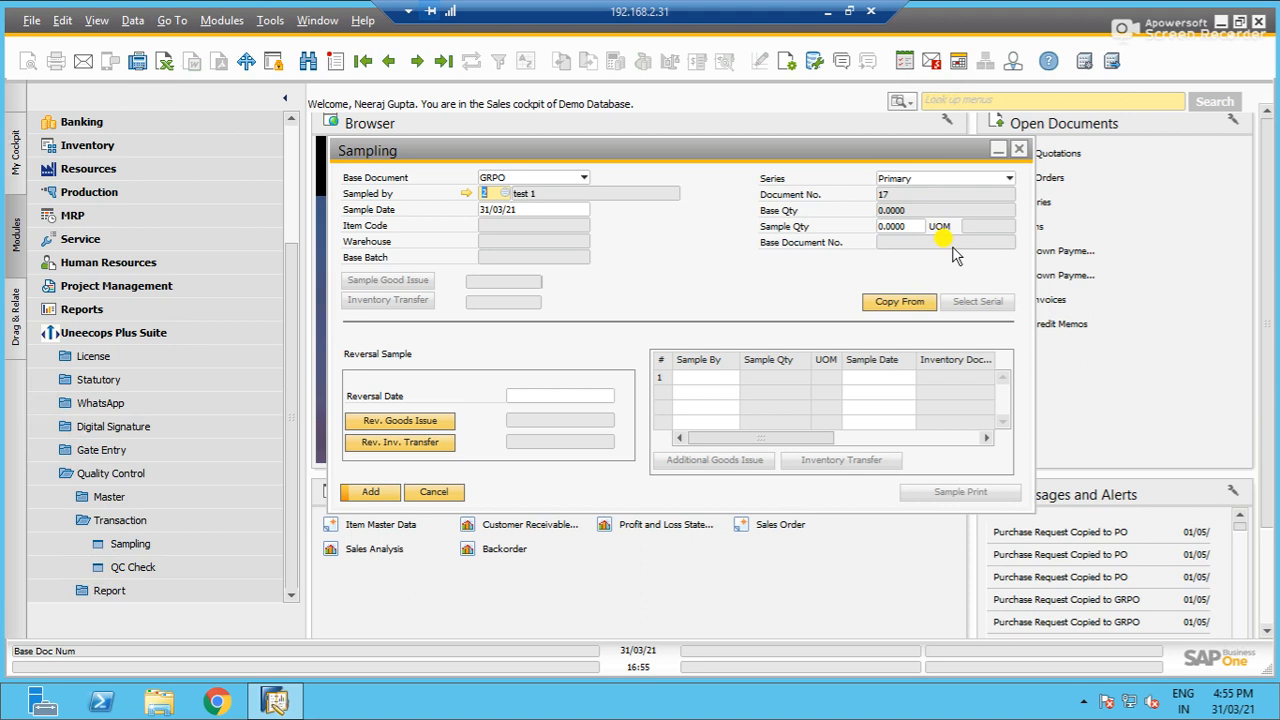
left_click(899, 301)
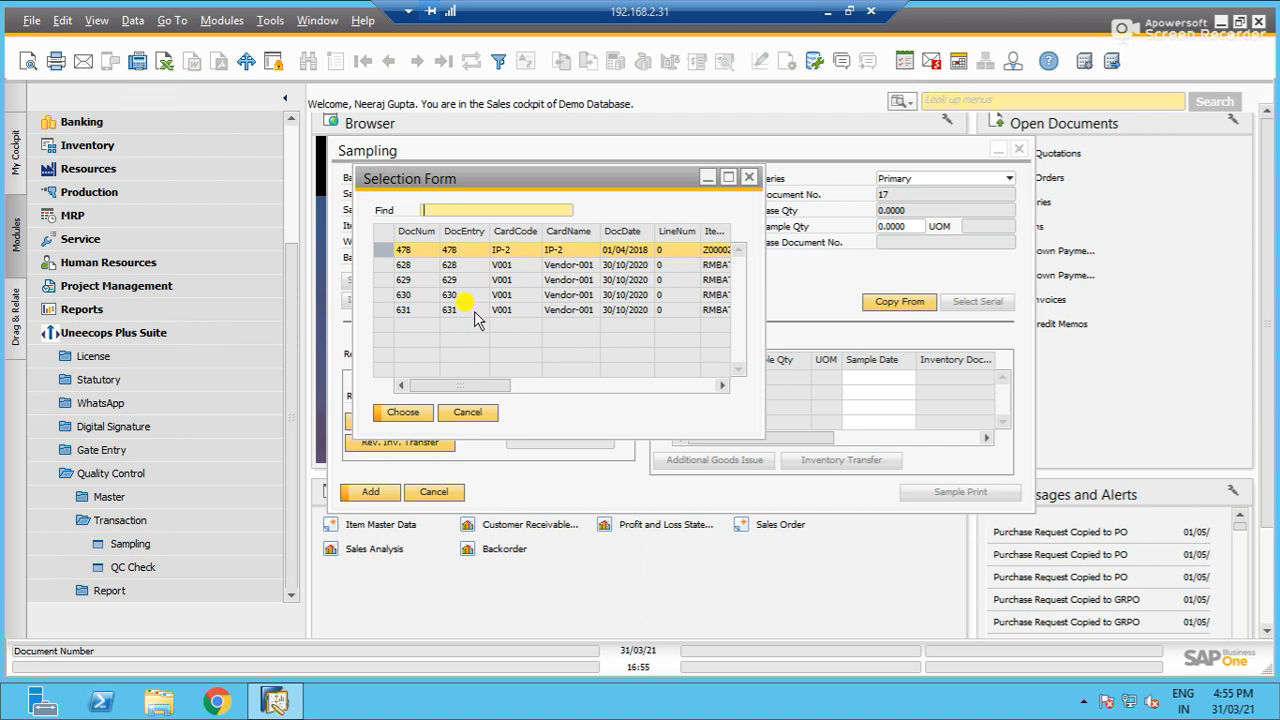
left_click(469, 414)
- Display the last saved sampling document, discarding the blank entry, and review its base Goods Receipt PO
left_click(390, 62)
left_click(448, 370)
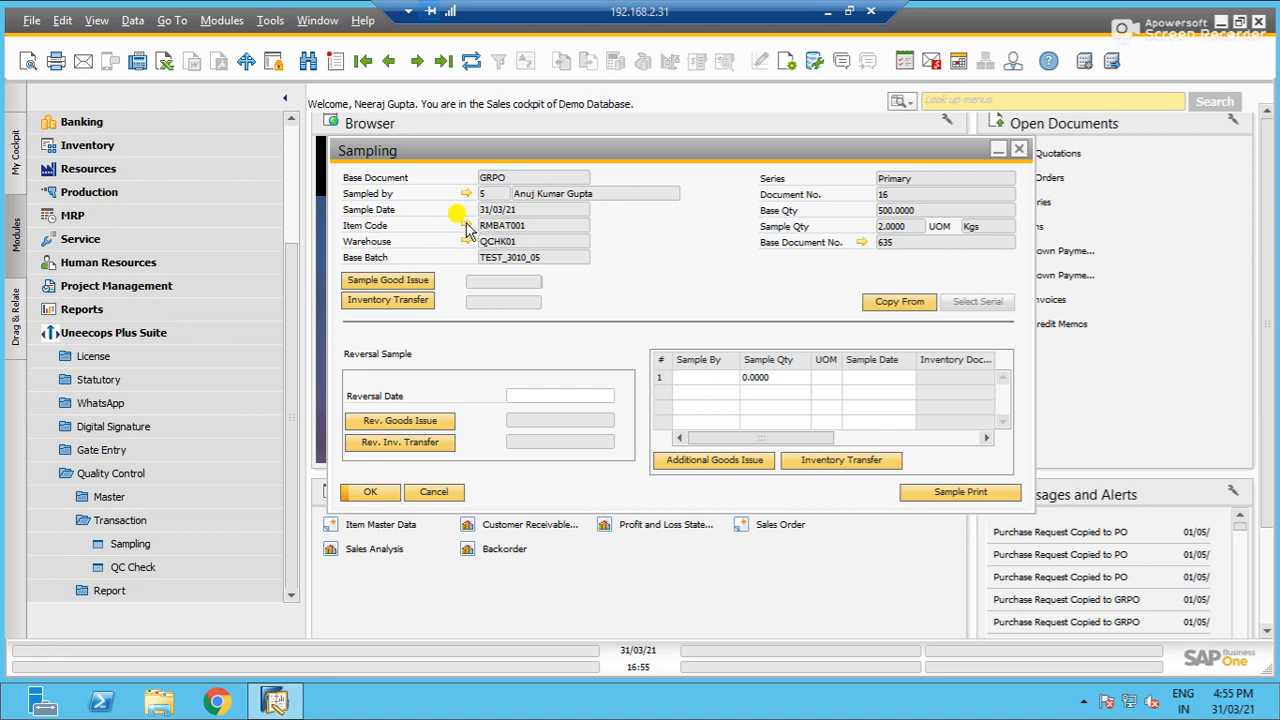
left_click(863, 241)
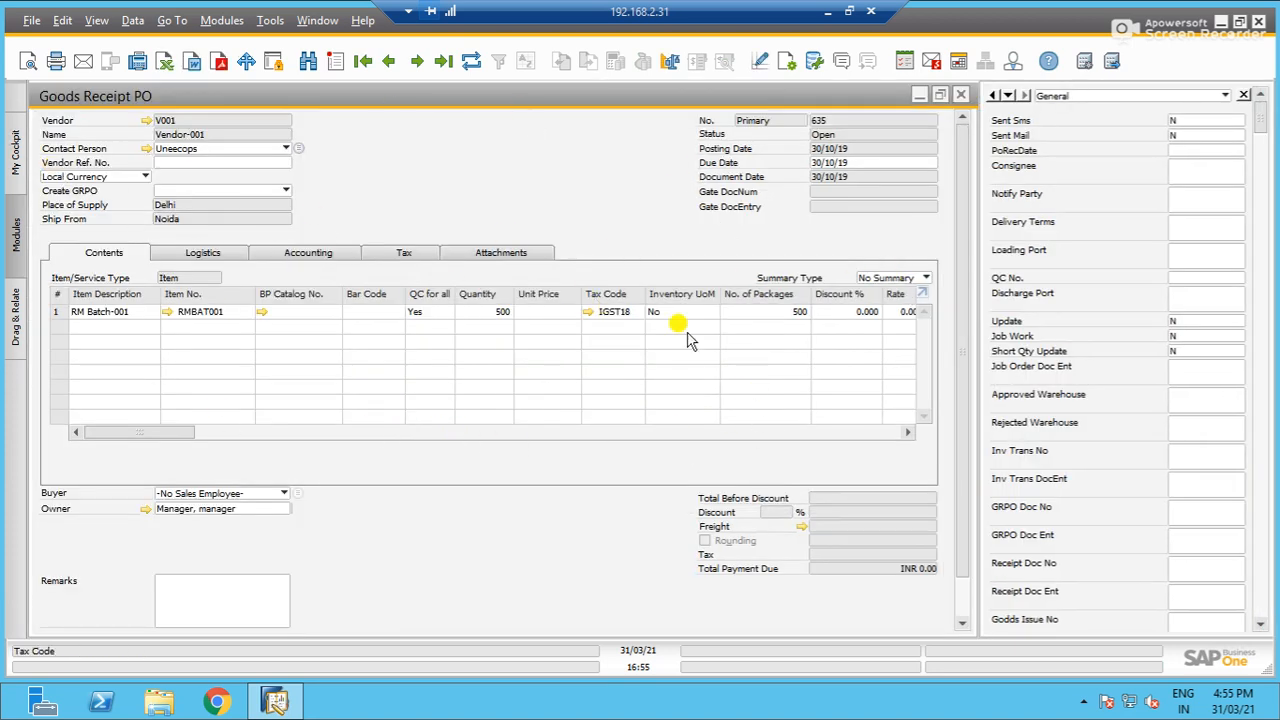
left_click(961, 97)
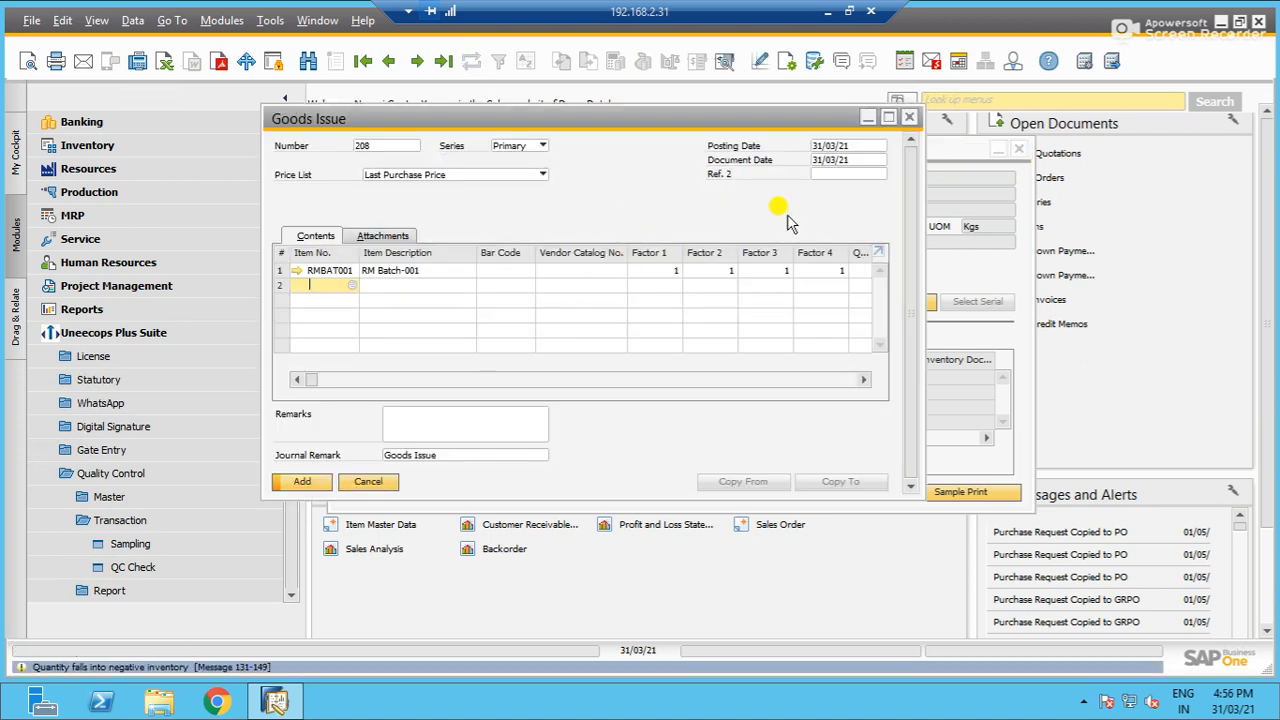
- Post the sample Goods Issue for item RMBAT001, allocating a quantity of 2 from batch TEST_3010_05
left_click(306, 486)
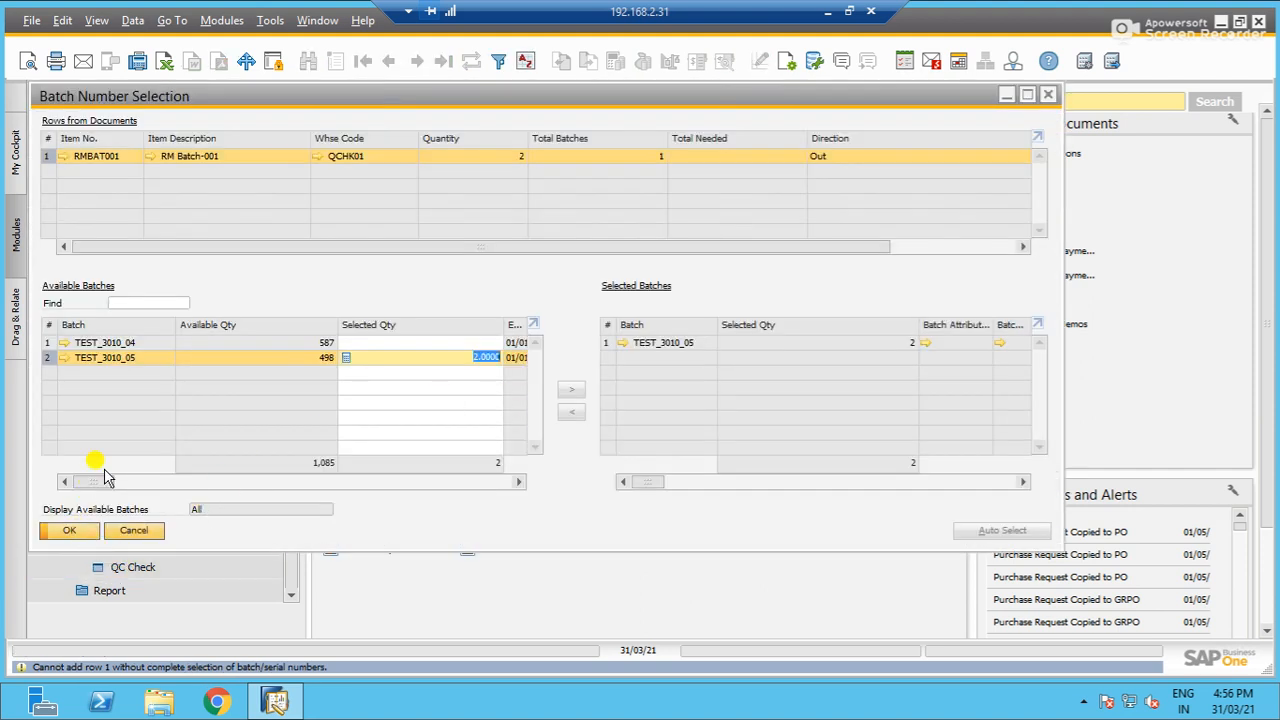
left_click(69, 531)
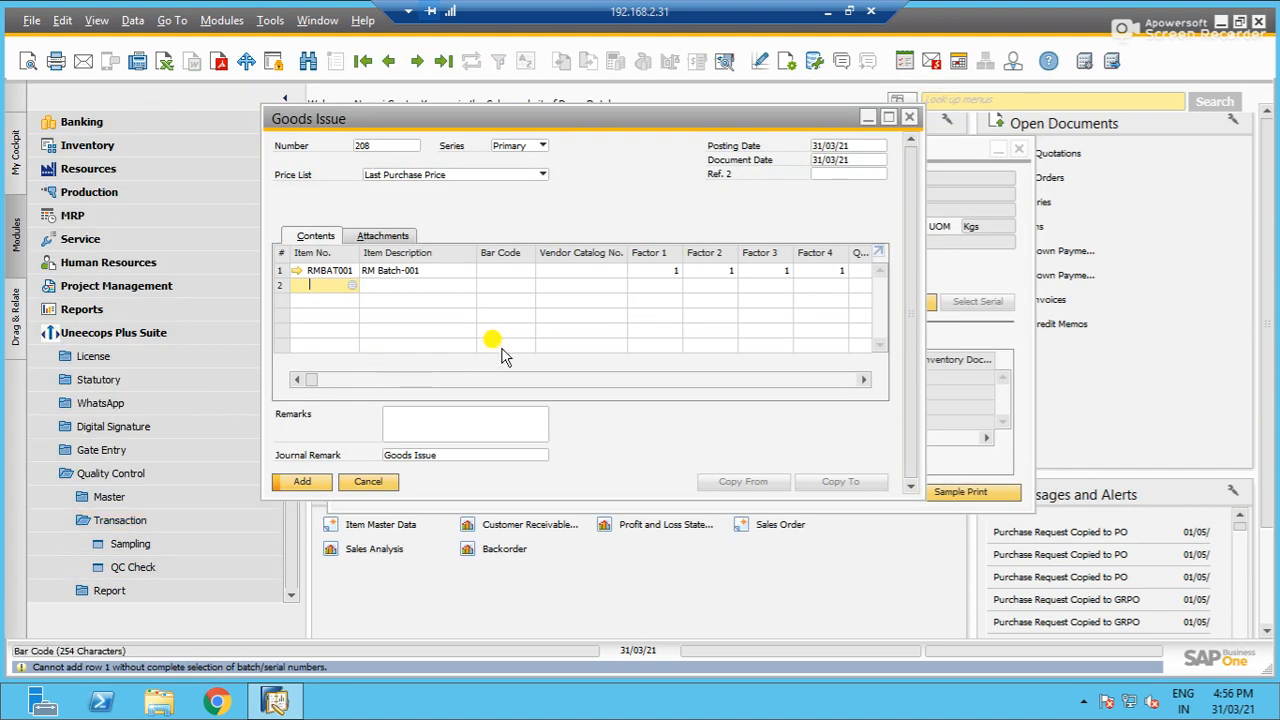
left_click(290, 485)
left_click(452, 370)
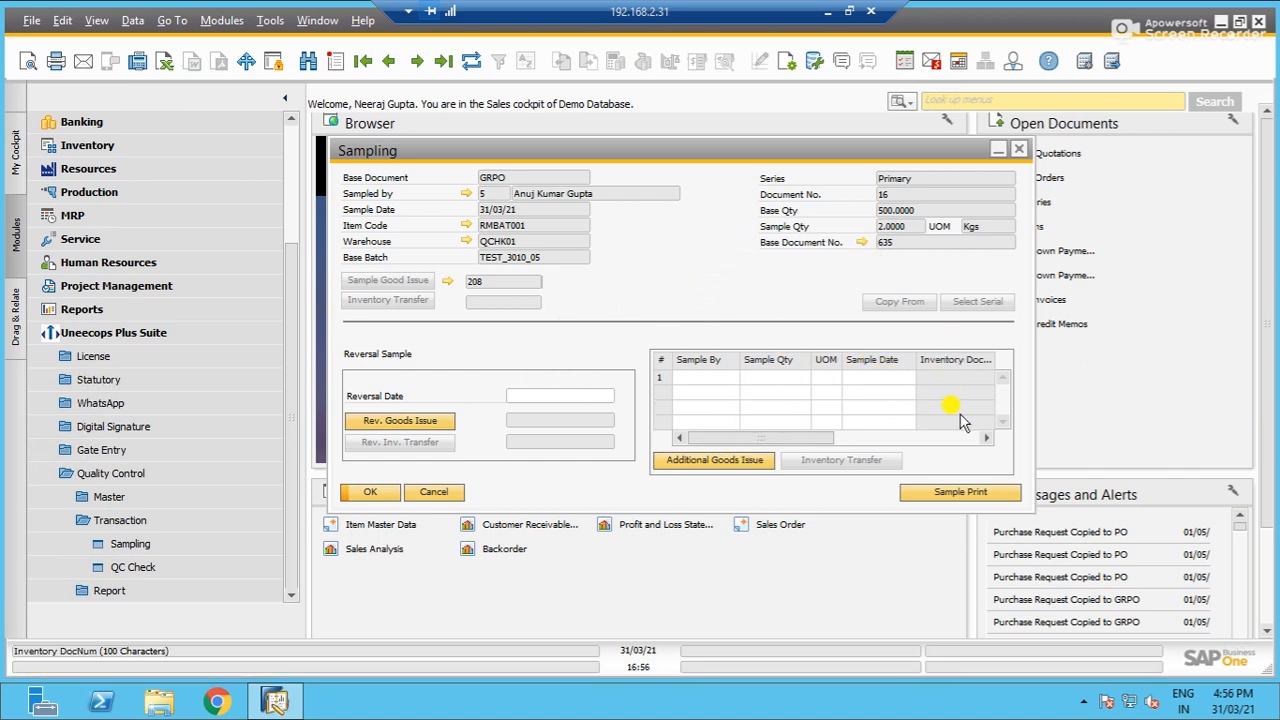
- Preview the printed sample label for the sampling document, and close the report and the Sampling form
left_click(955, 494)
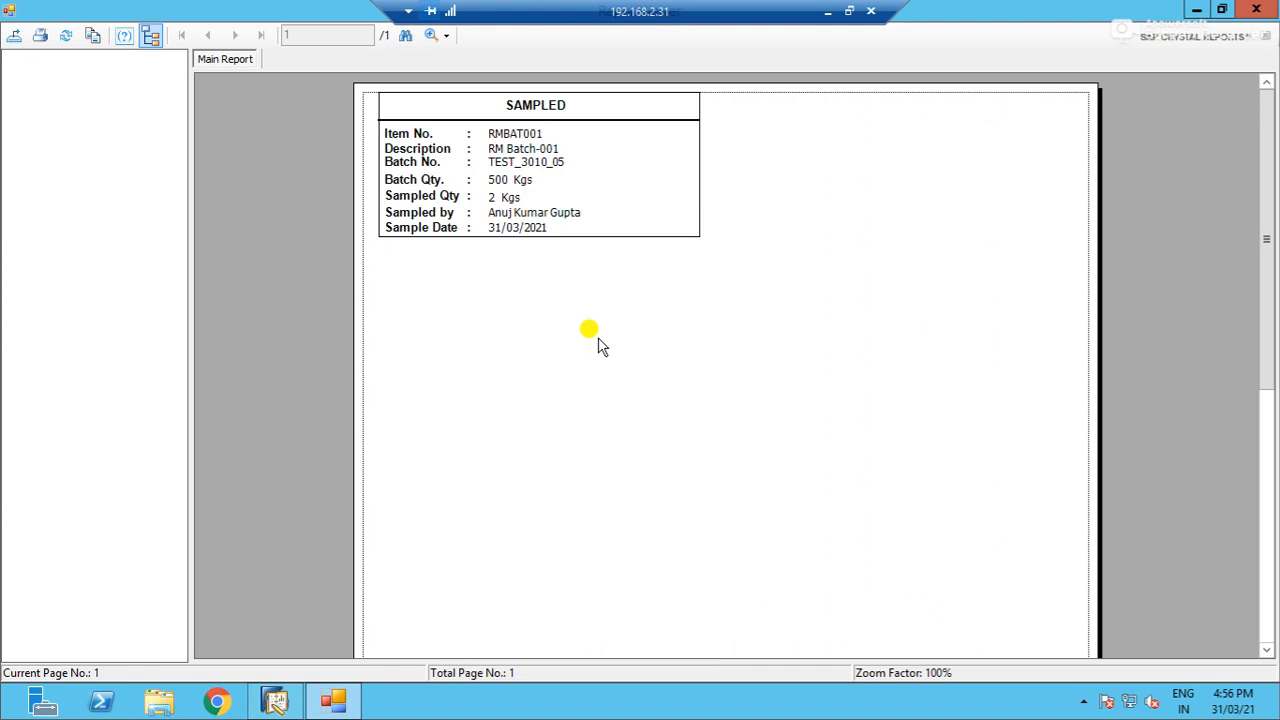
scroll(740, 400, "down", 5)
scroll(797, 428, "up", 5)
left_click(1256, 9)
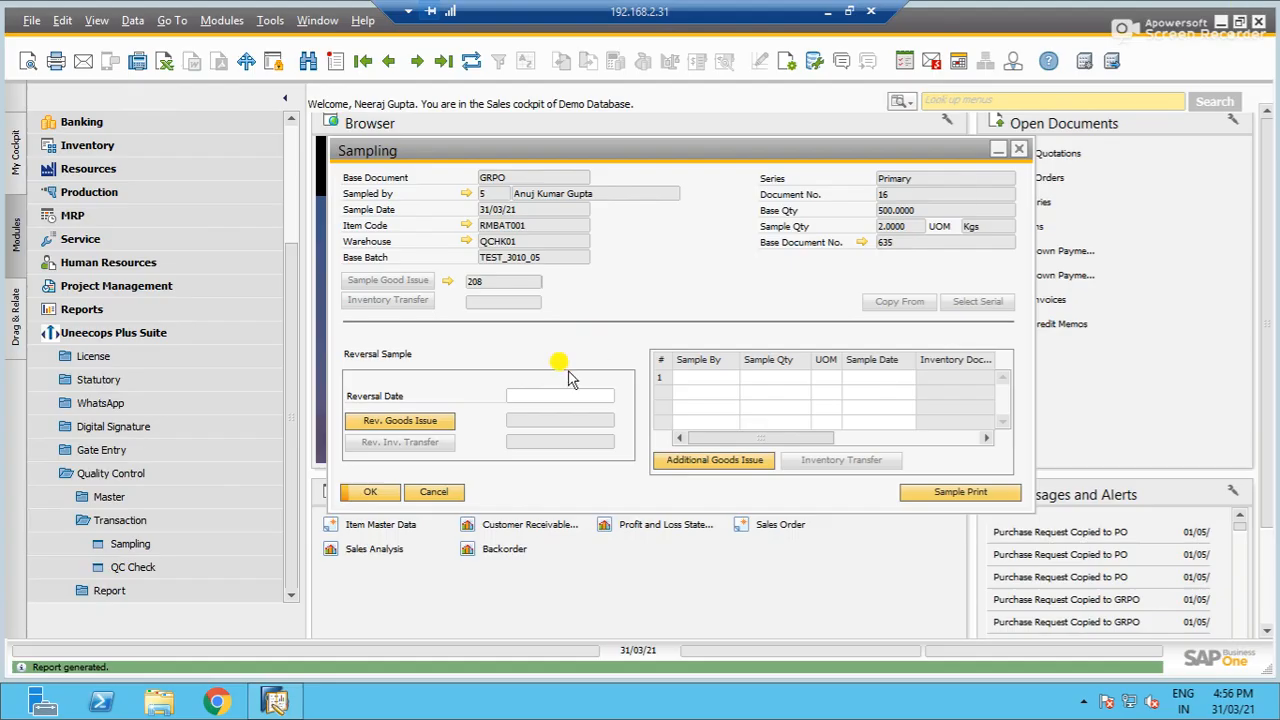
left_click(433, 491)
- Open the QC Check transaction and review its Document Type and Base Document options
left_click(162, 567)
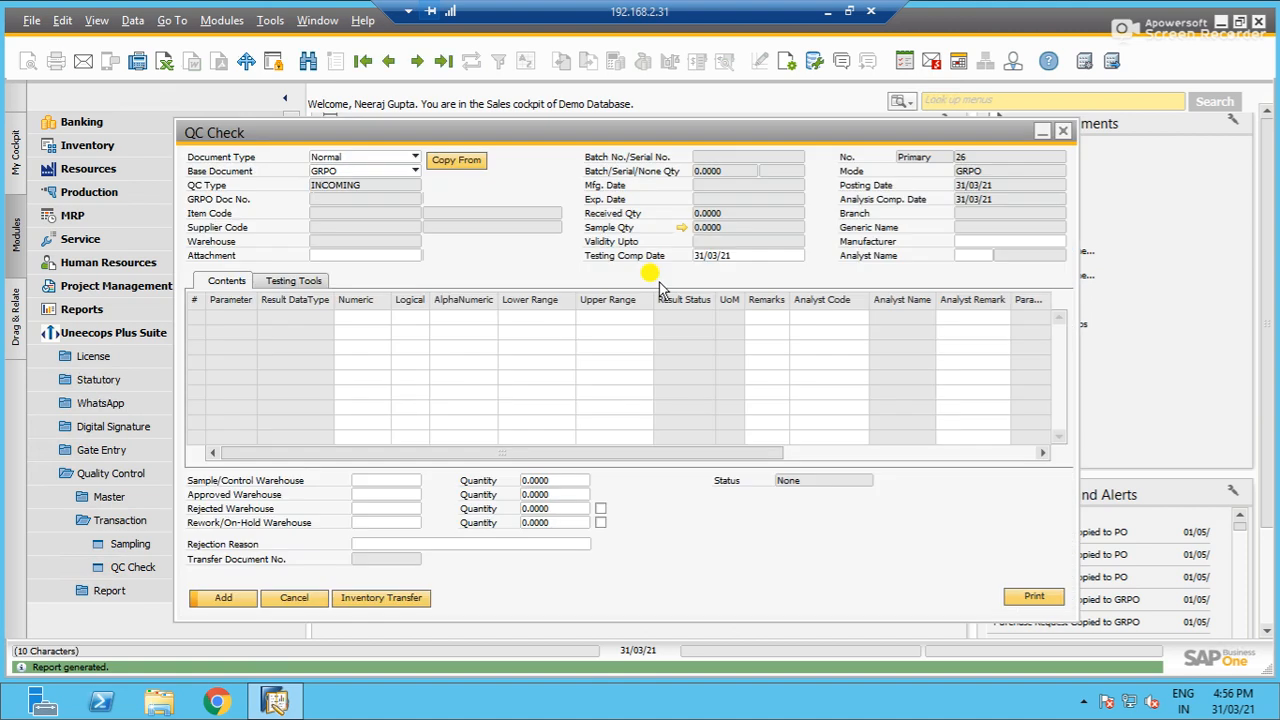
left_click(411, 158)
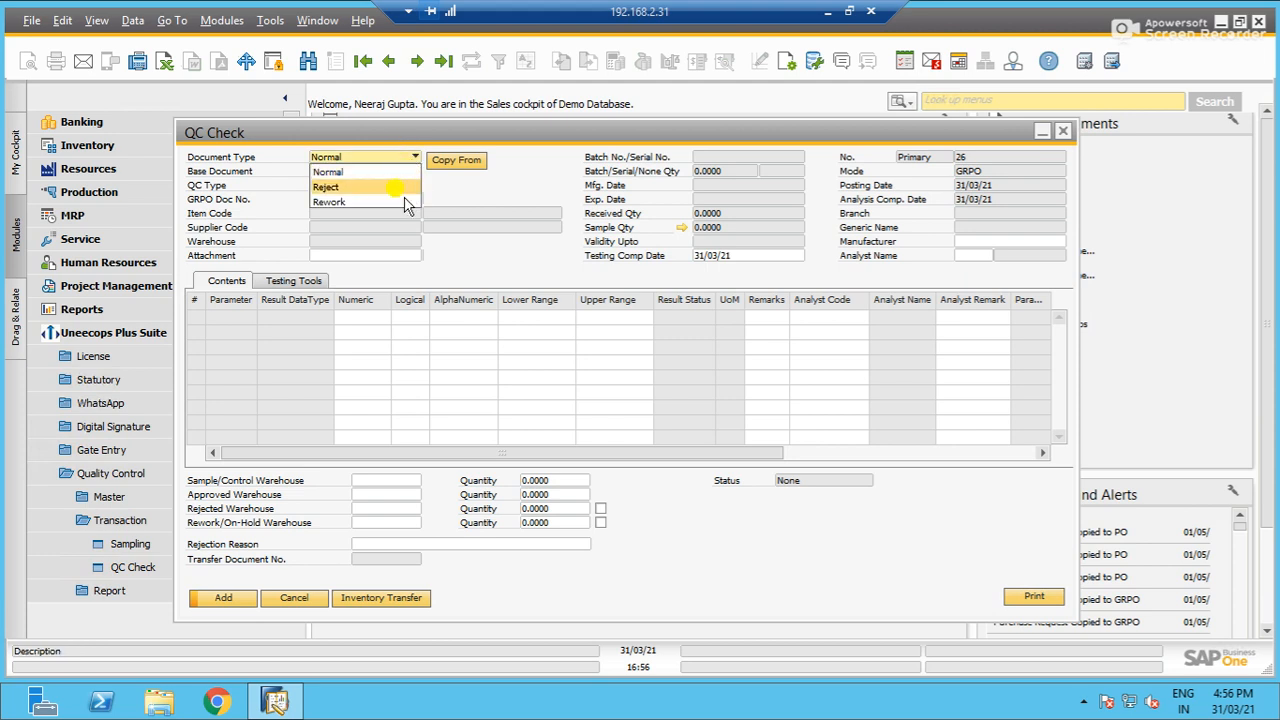
left_click(487, 184)
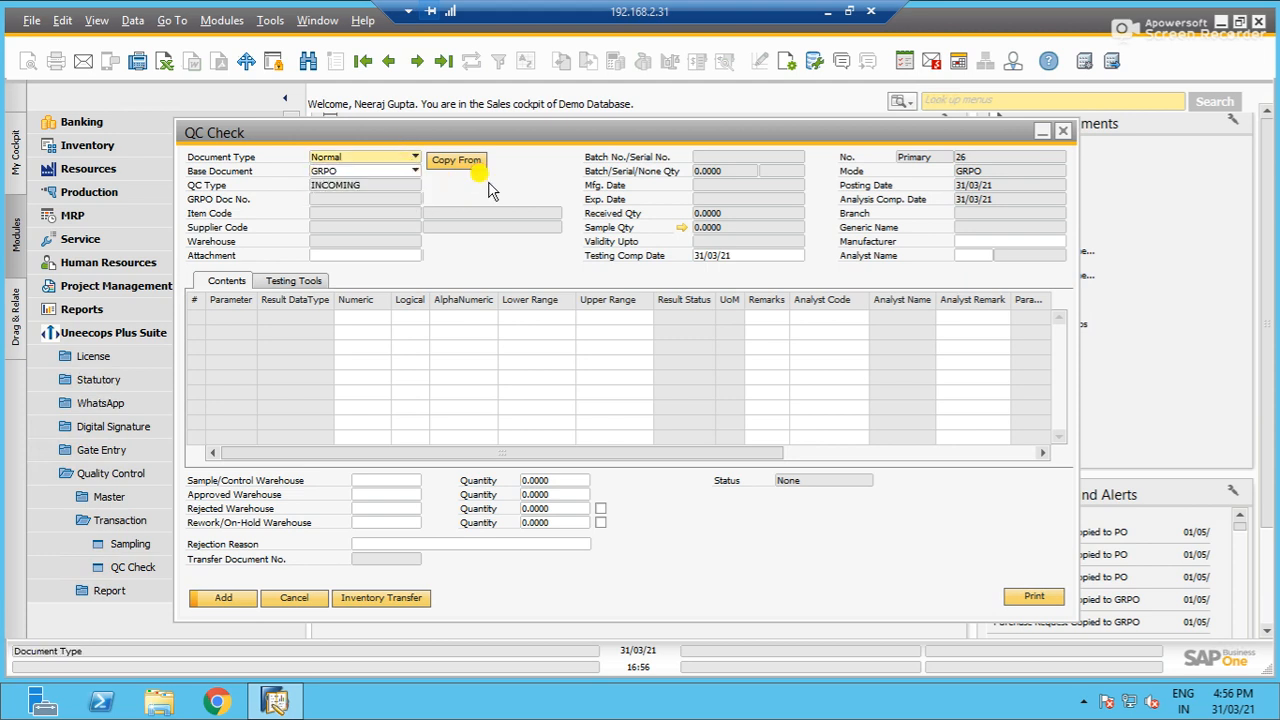
left_click(418, 174)
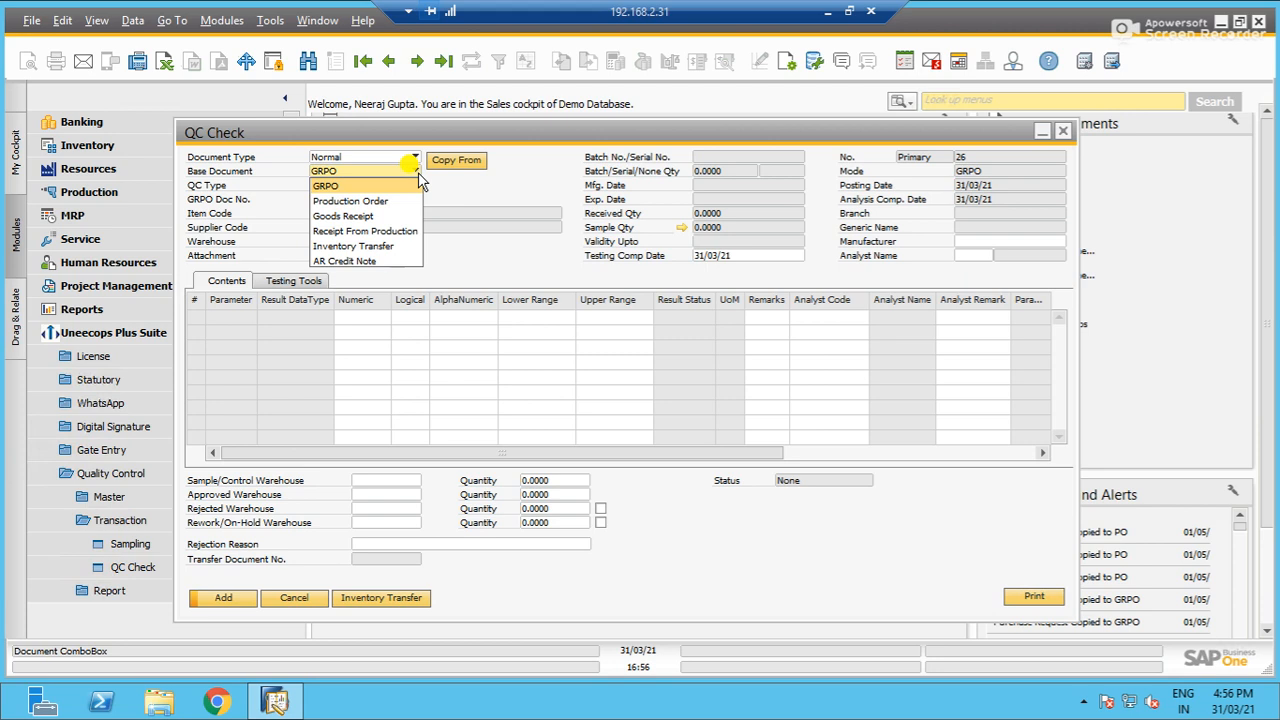
left_click(428, 173)
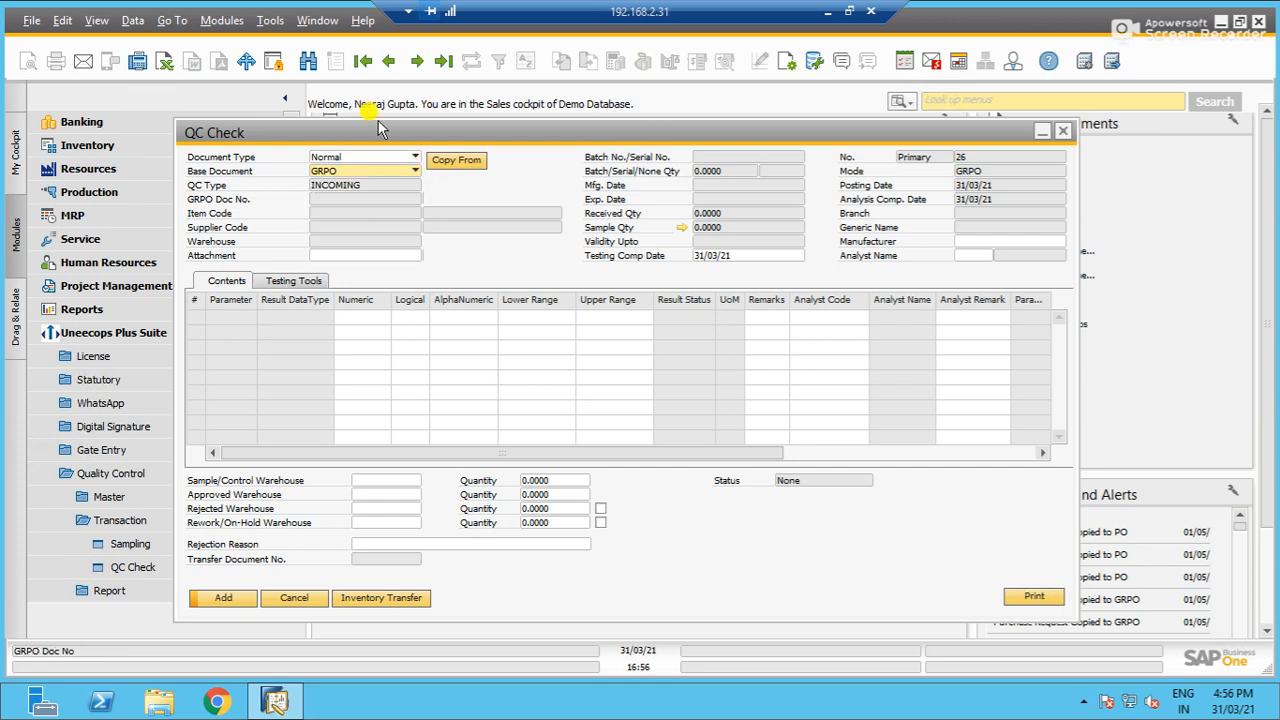
- Display the last saved QC Check record, discarding the blank entry, and review its linked Goods Receipt PO
left_click(386, 62)
left_click(449, 369)
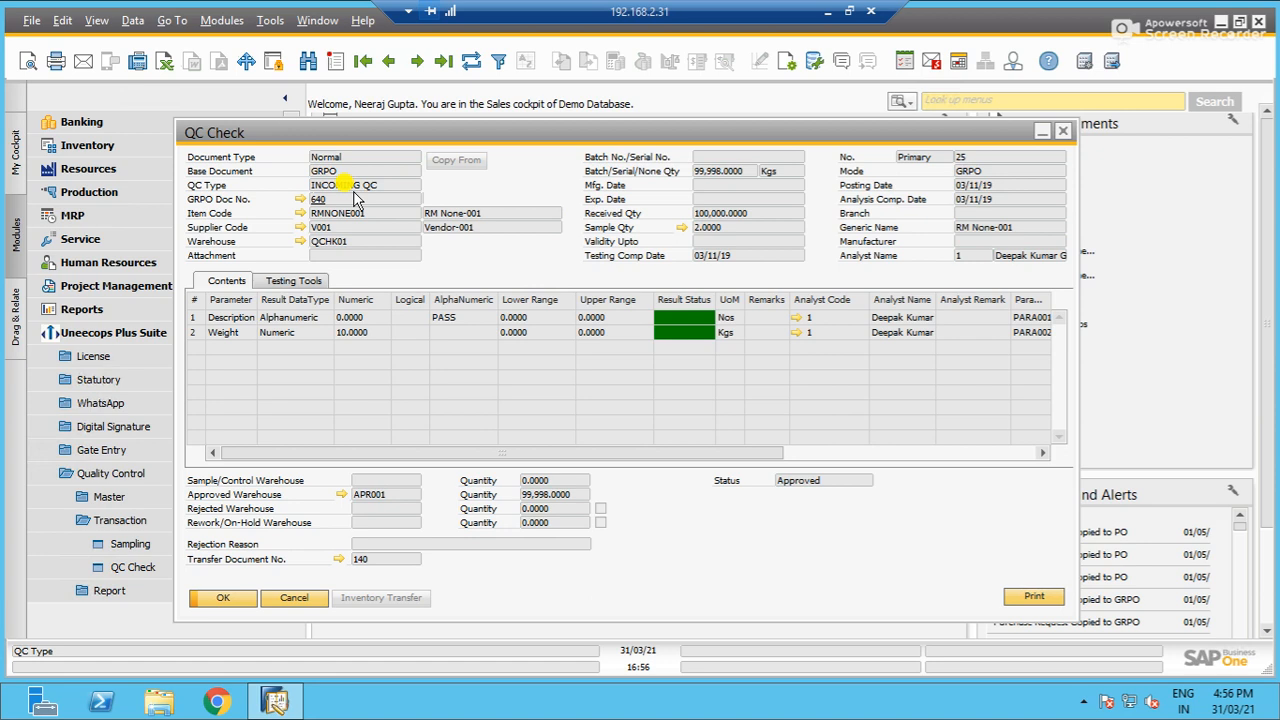
left_click(301, 199)
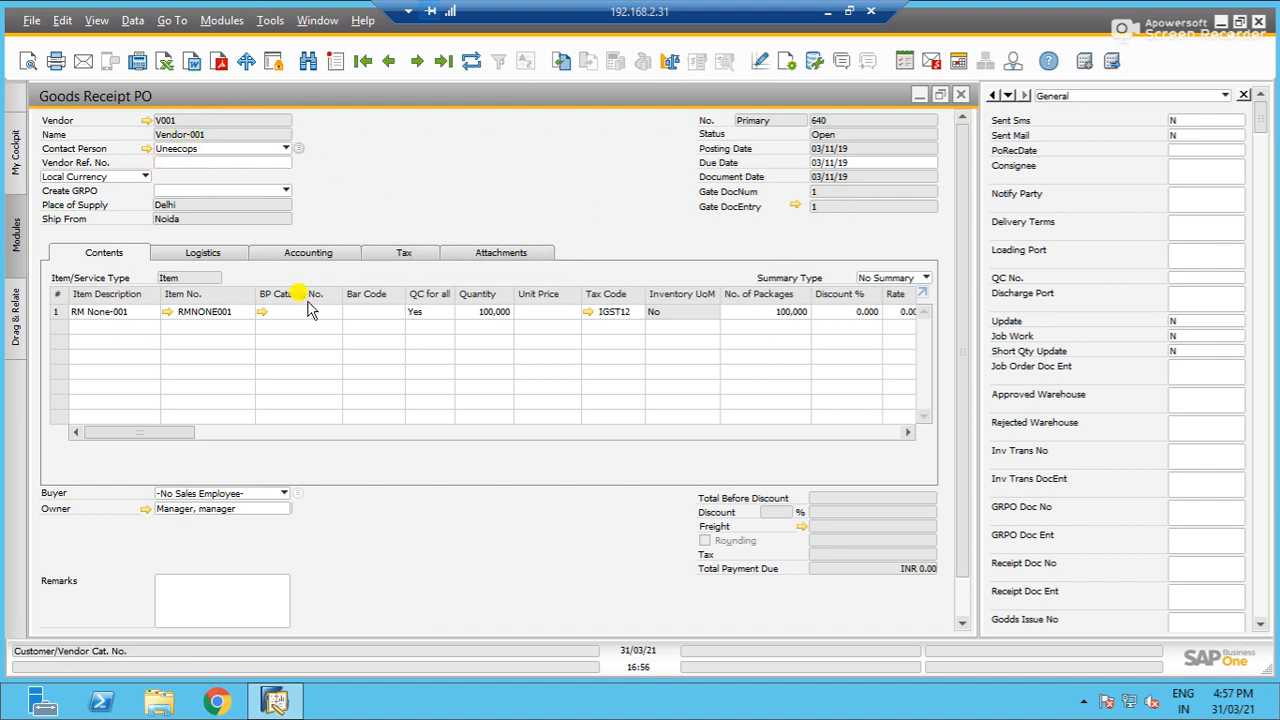
left_click(958, 96)
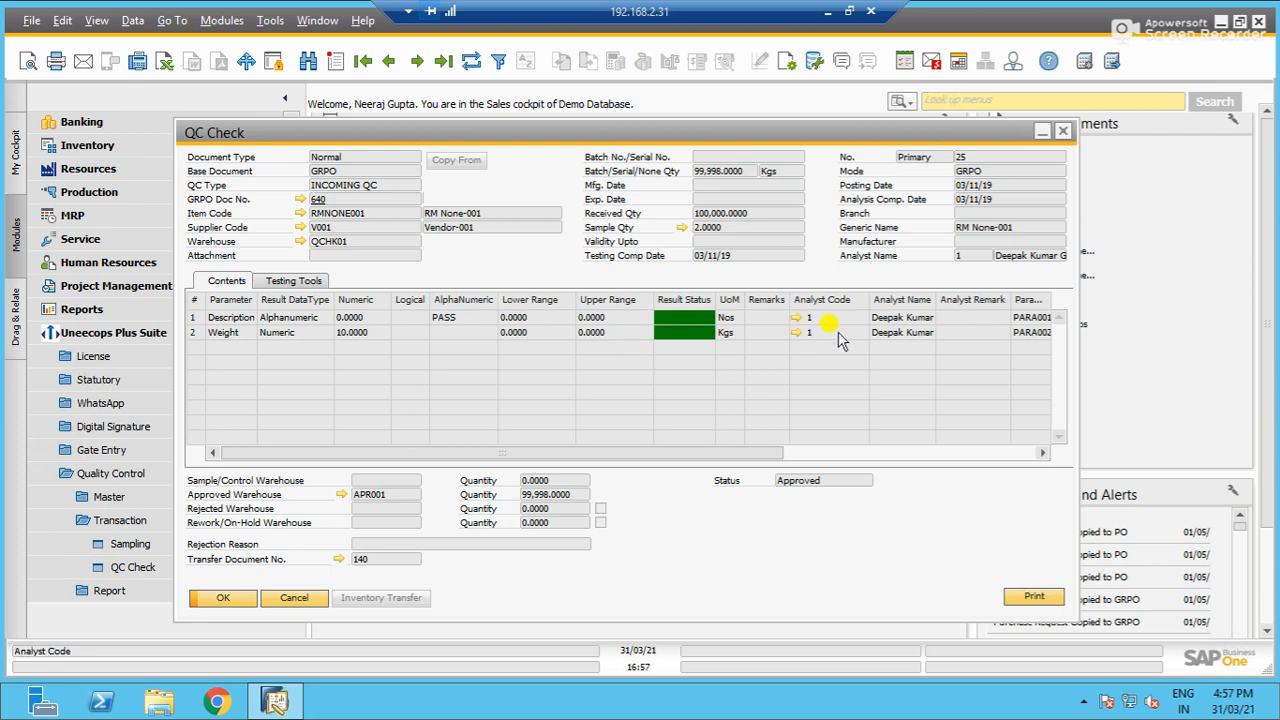
- Examine the remaining columns of the QC Check's parameter results table, through the vendor, status and additional result fields
left_click_drag(762, 455, 776, 455)
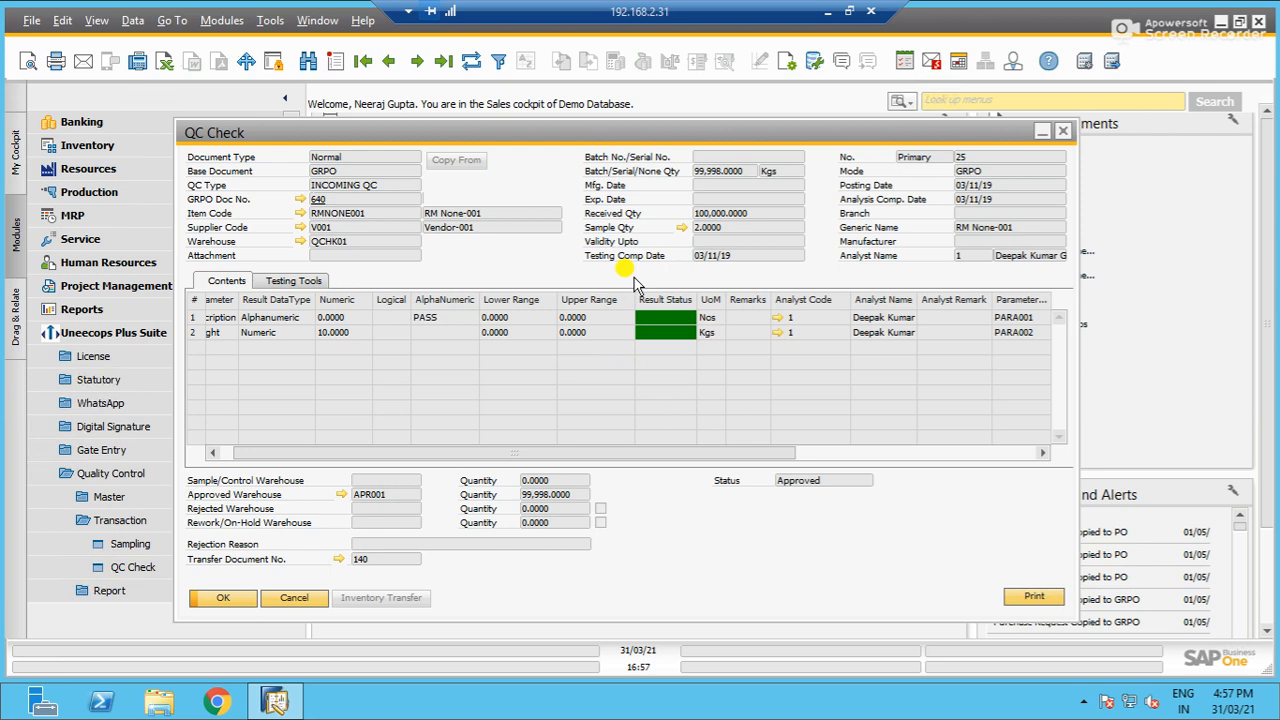
left_click_drag(720, 455, 994, 429)
left_click(763, 475)
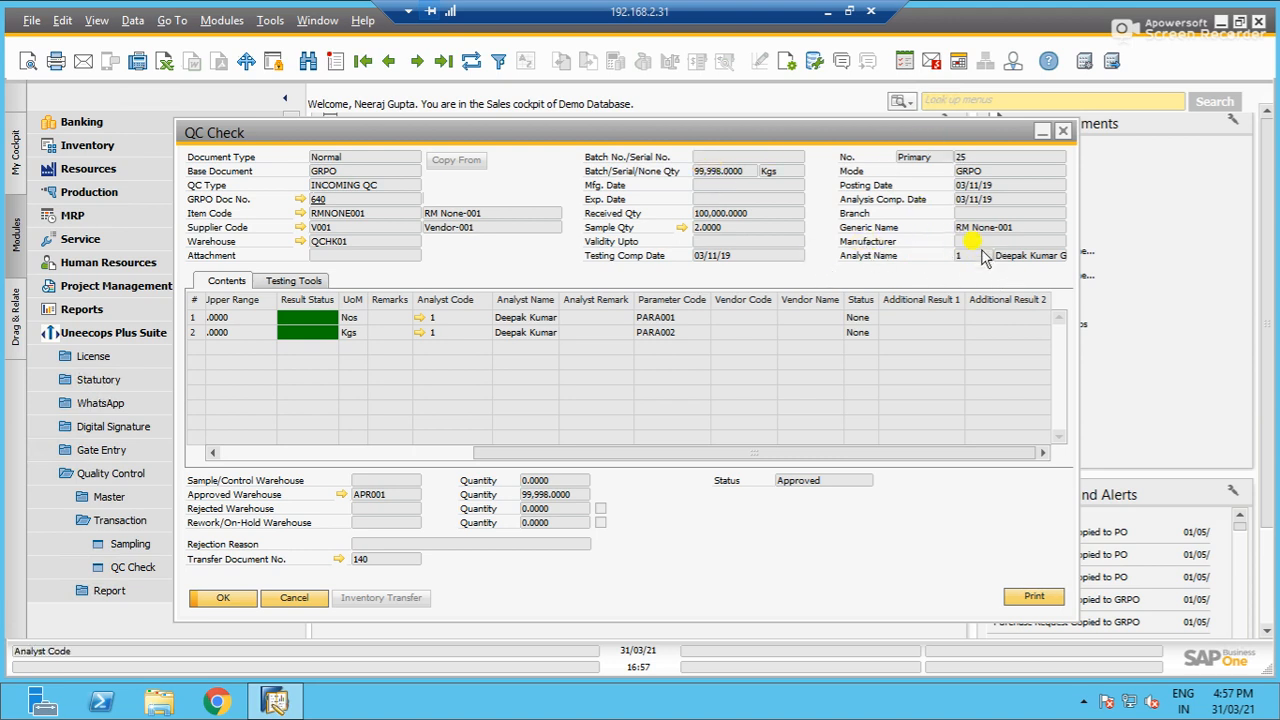
- Review the QC Check's parameter results from the first column, check its Testing Tools list, and return to the Contents
left_click_drag(745, 453, 243, 443)
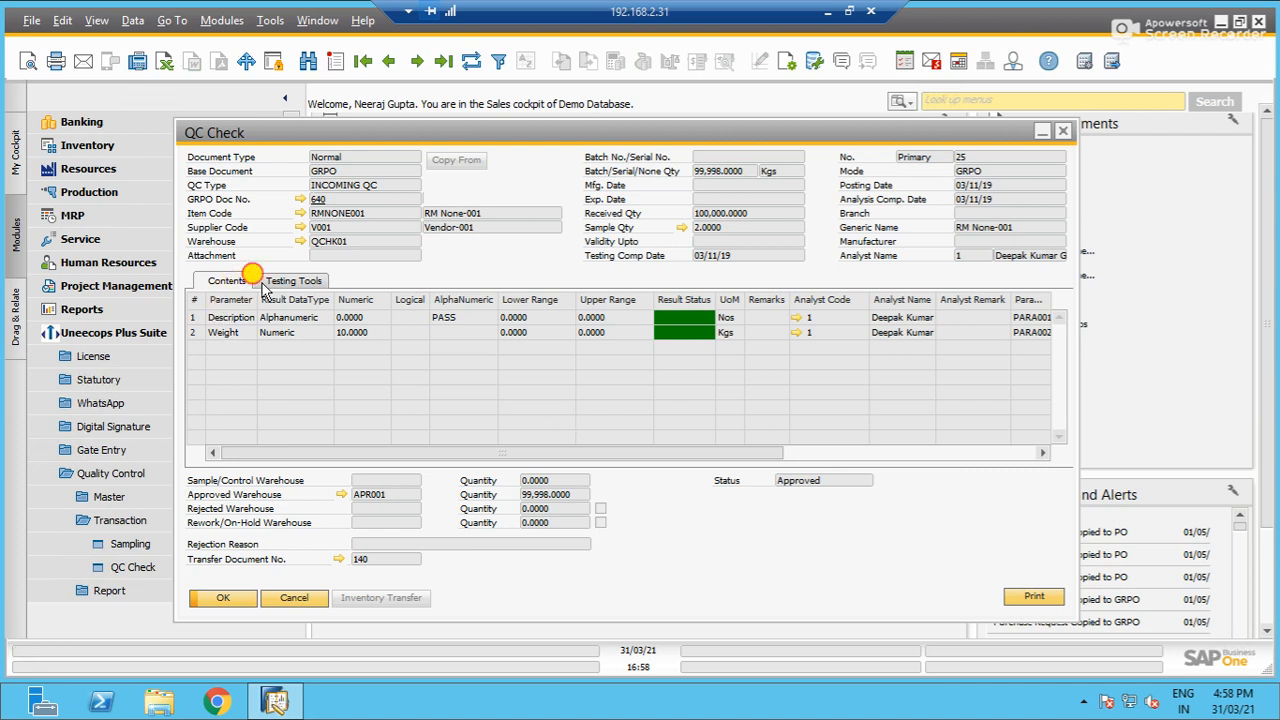
left_click(292, 281)
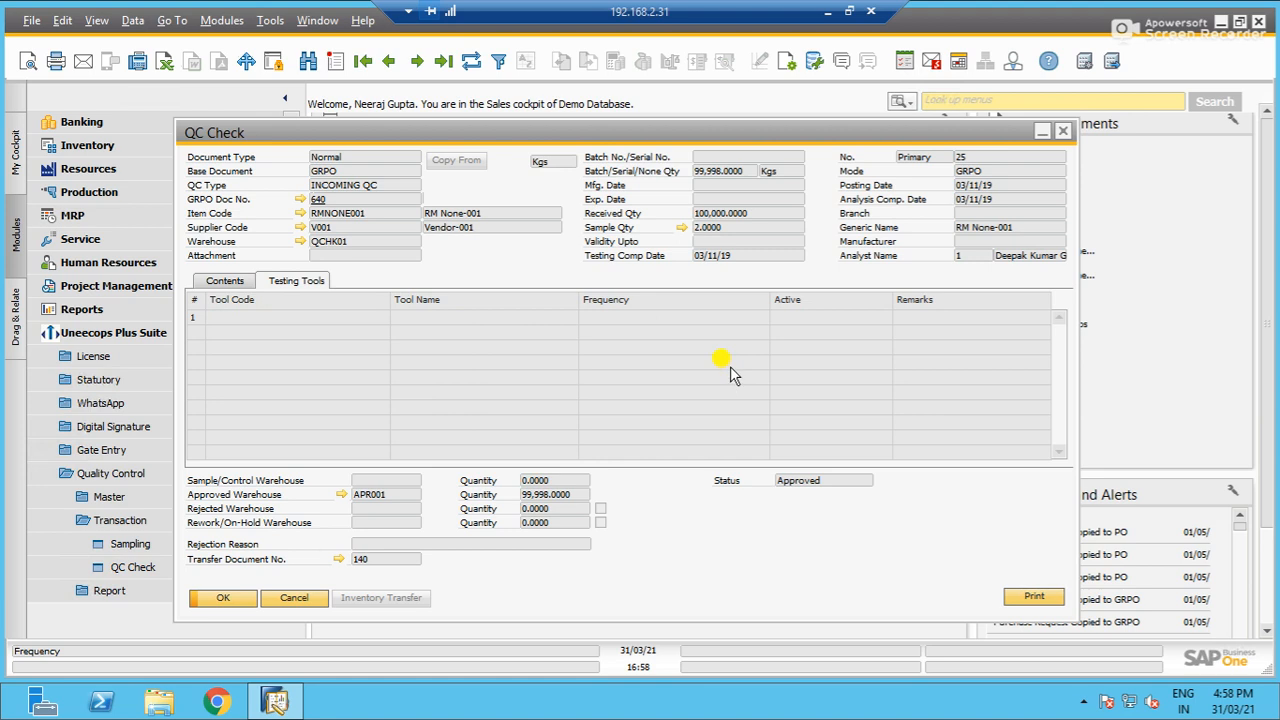
left_click(230, 281)
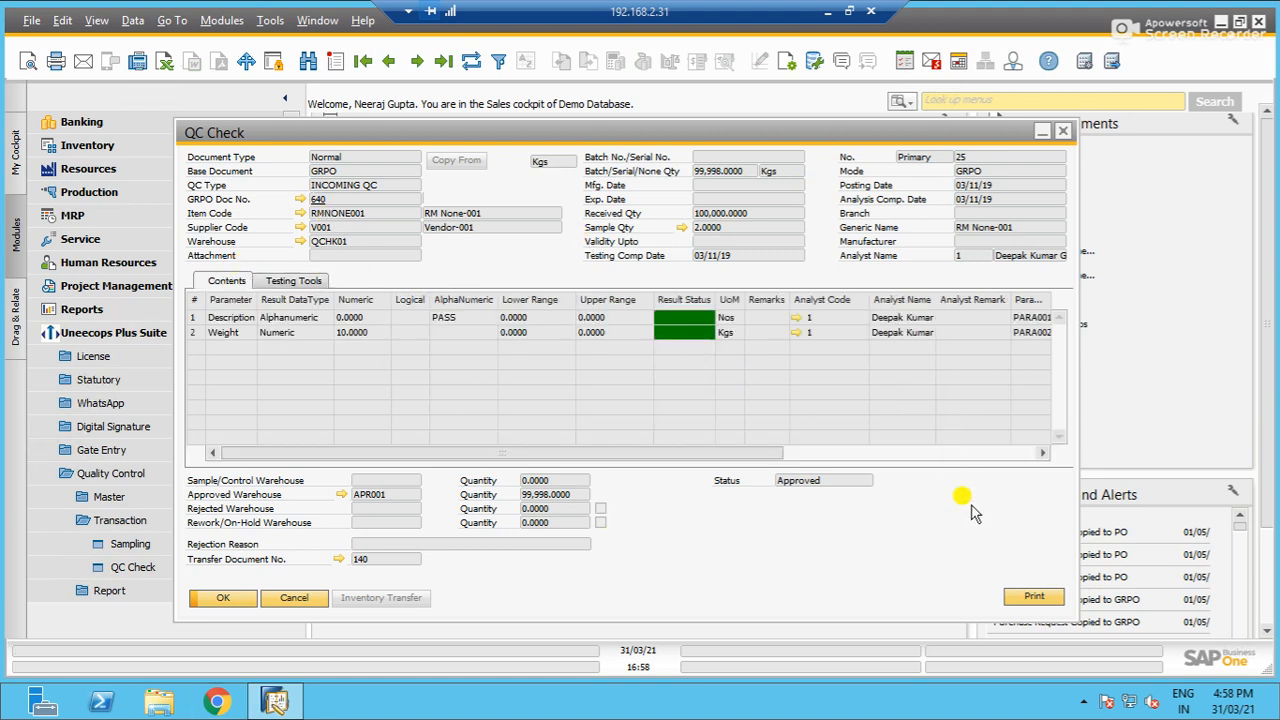
- Preview the QC Check's printed Certificate of Analysis through to the signature section, and close the report and the QC Check form
left_click(1034, 596)
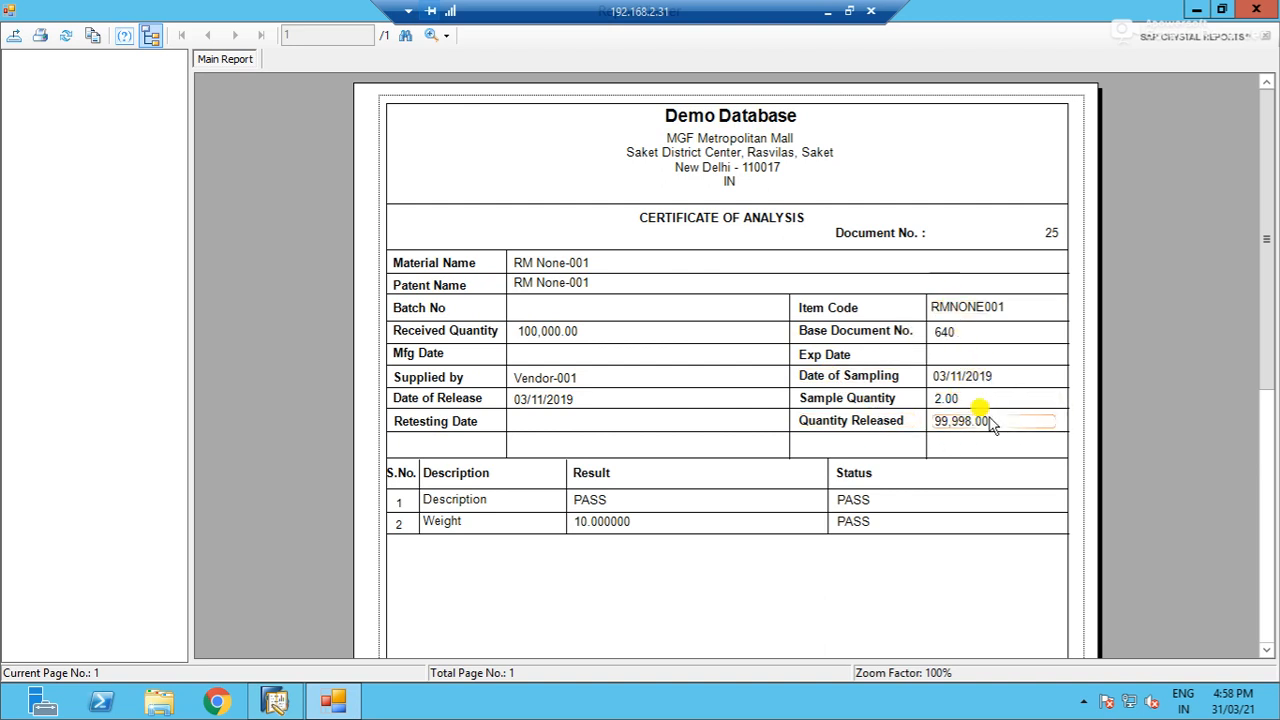
scroll(997, 409, "down", 5)
scroll(997, 409, "up", 2)
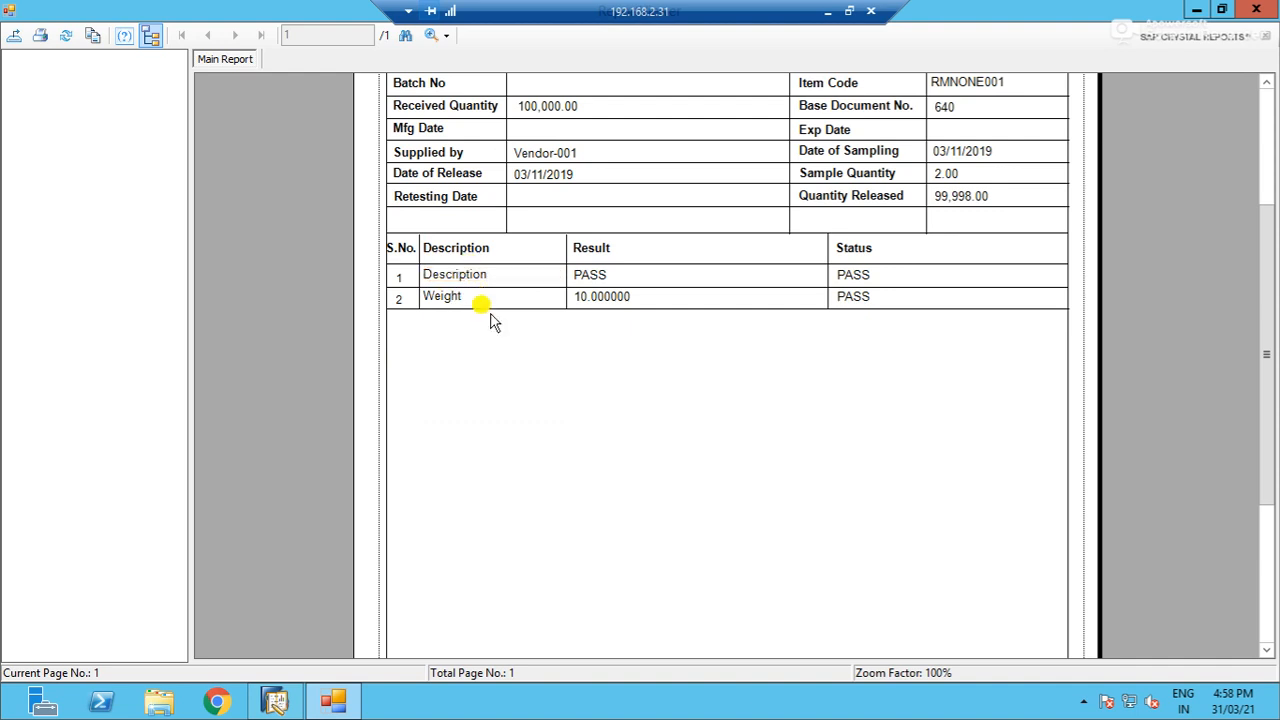
scroll(860, 345, "down", 5)
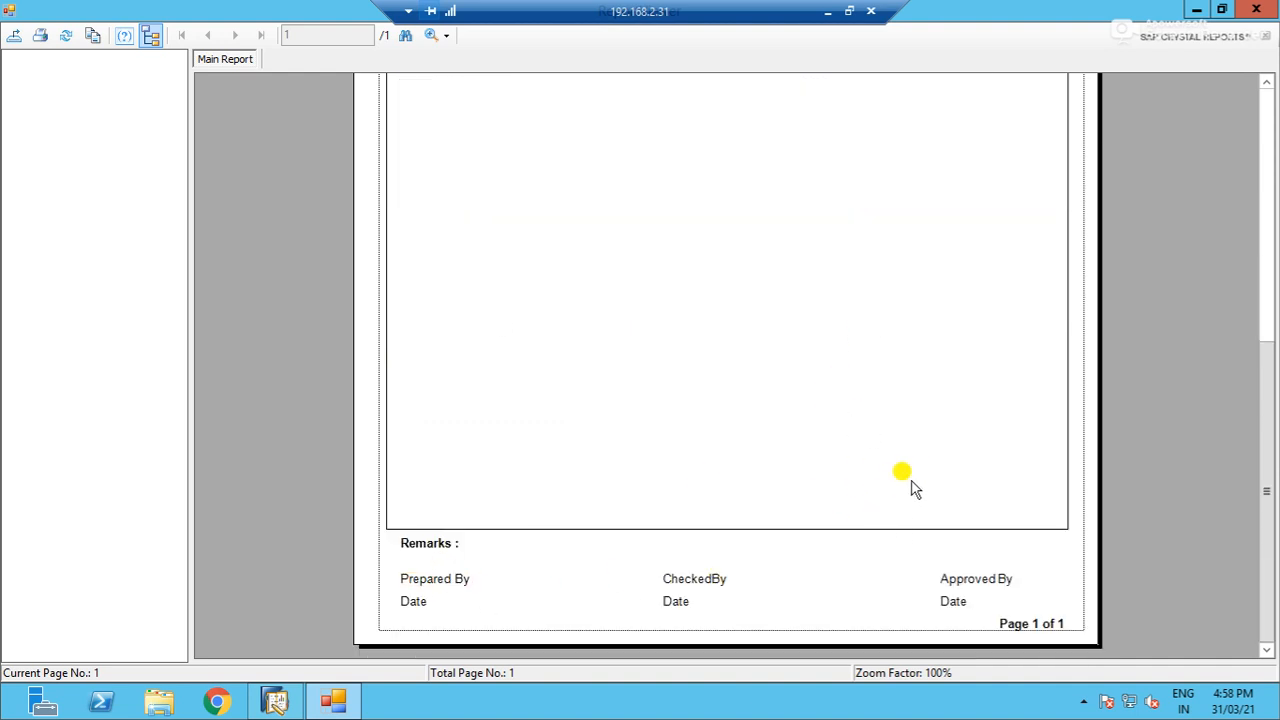
scroll(912, 487, "up", 5)
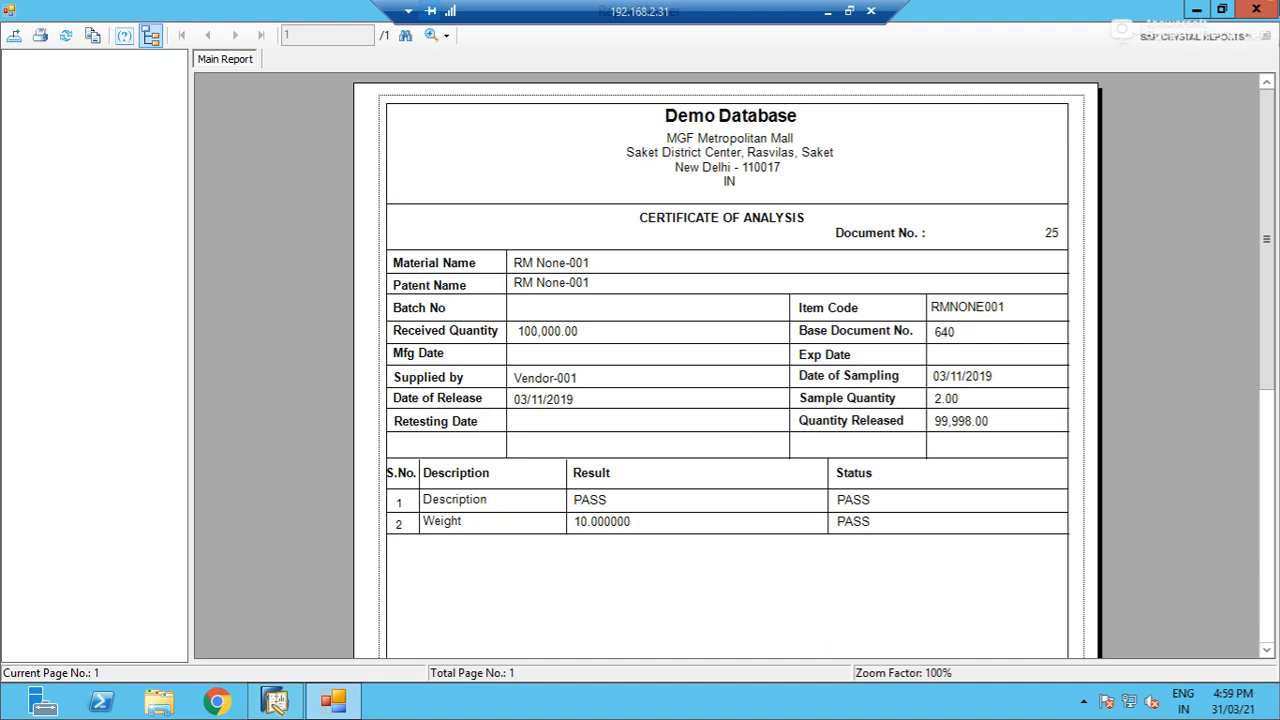
left_click(1256, 9)
left_click(1063, 131)
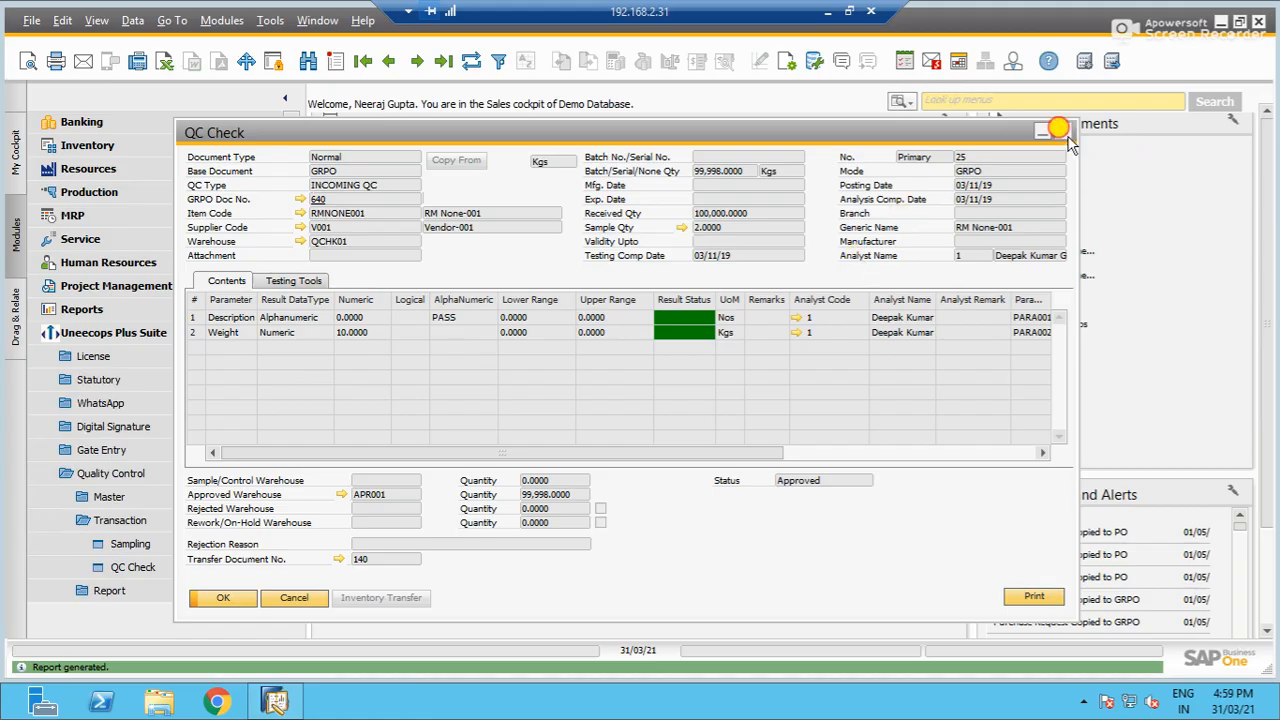
- Run the Quality Control add-on's Pending QC Report for a selected document type
left_click(162, 512)
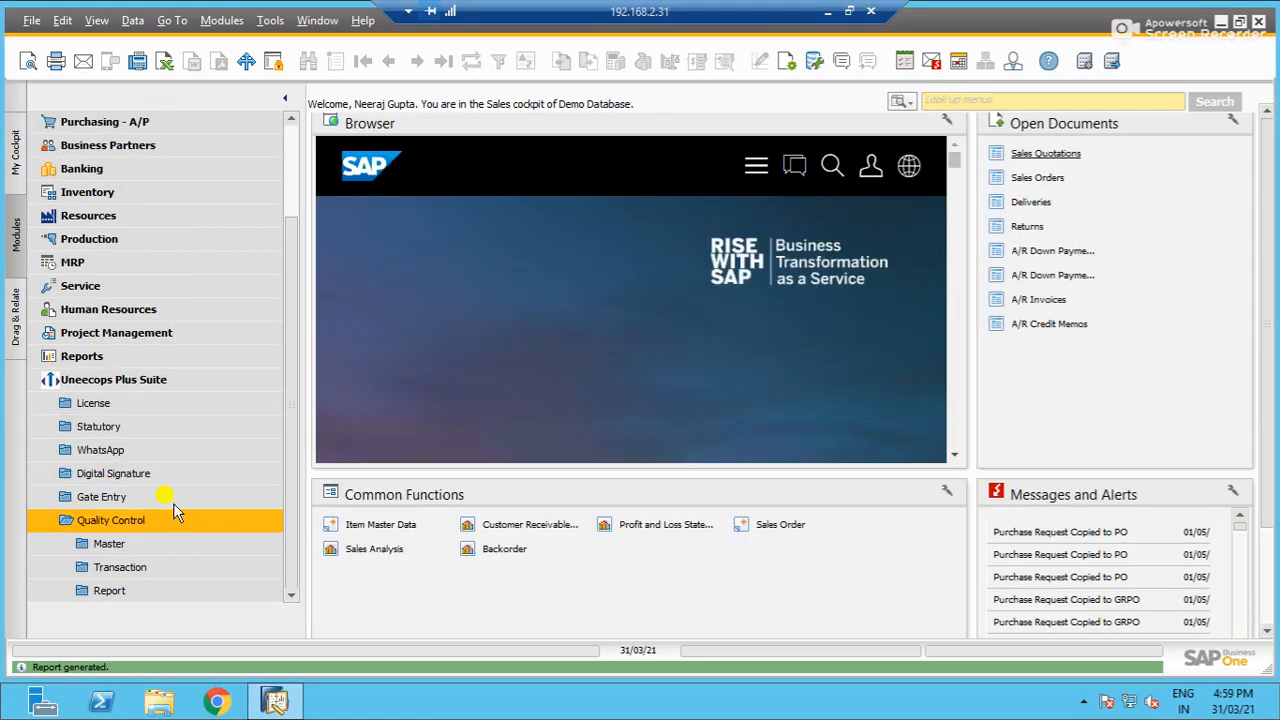
left_click(170, 590)
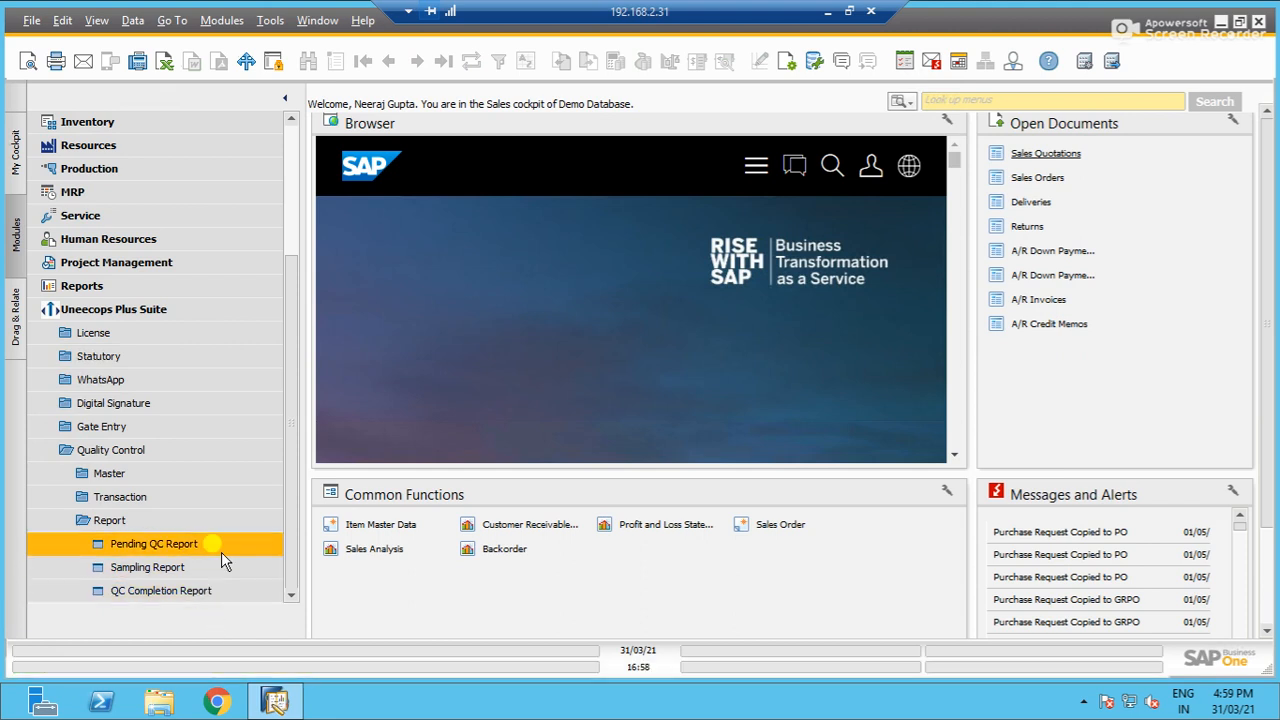
left_click(223, 547)
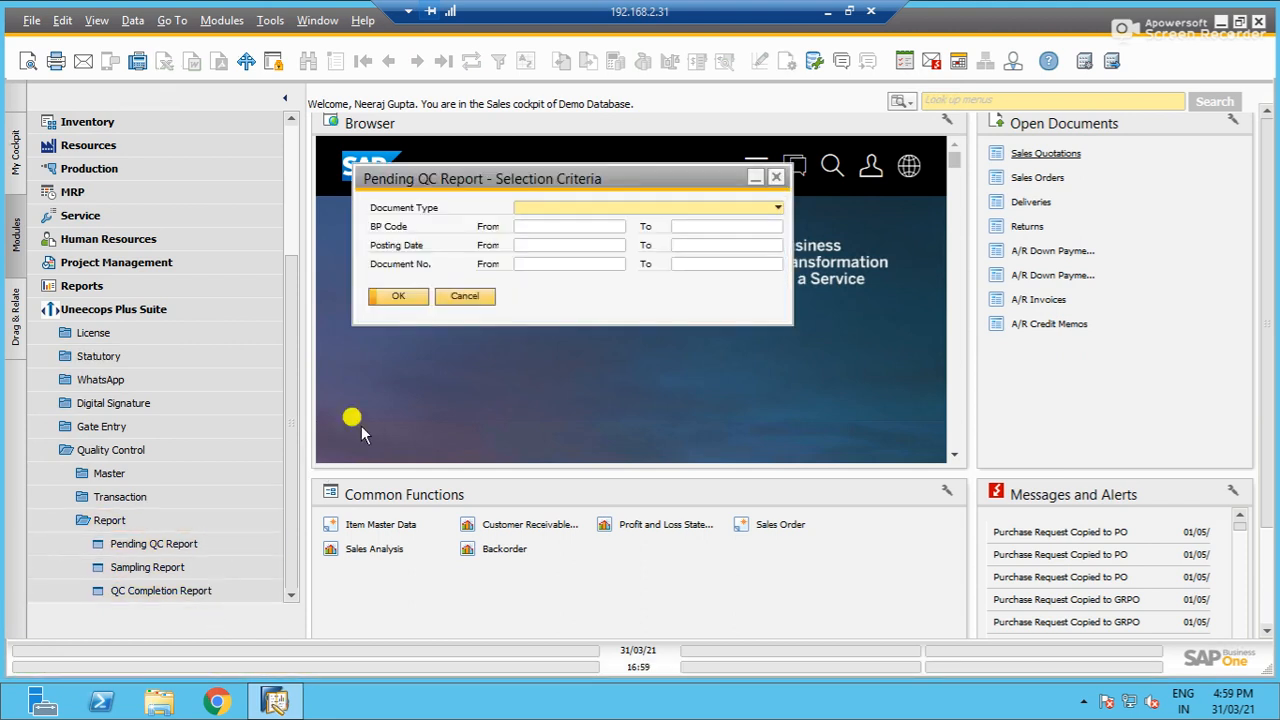
left_click(565, 208)
left_click(449, 222)
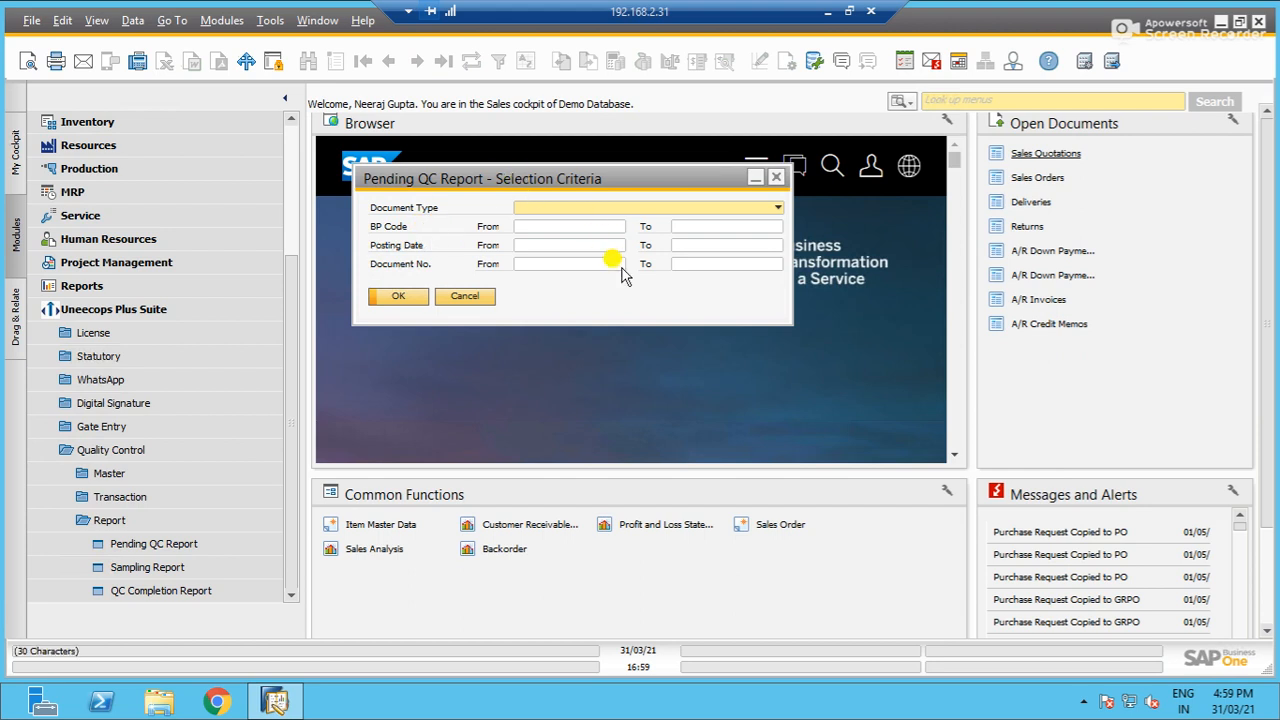
left_click(562, 208)
left_click(565, 223)
left_click(398, 296)
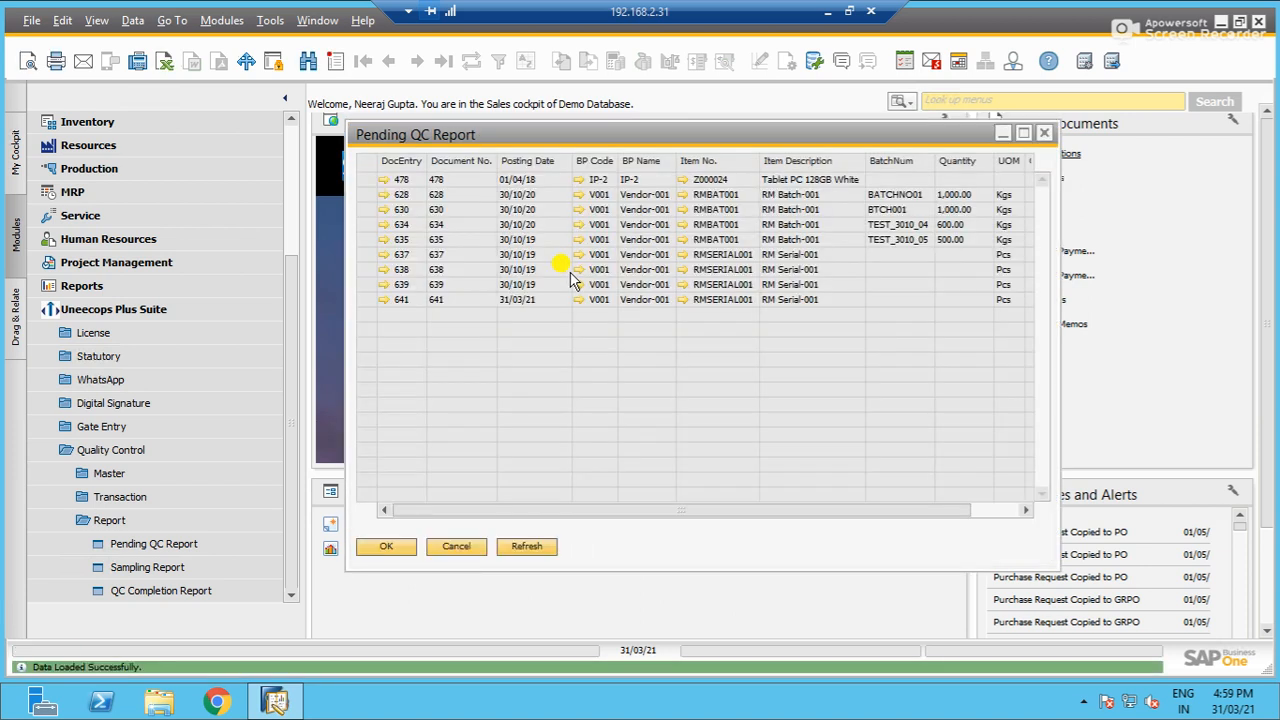
- Enlarge the Pending QC Report to review all its columns, and close the report and its selection criteria
left_click(1023, 133)
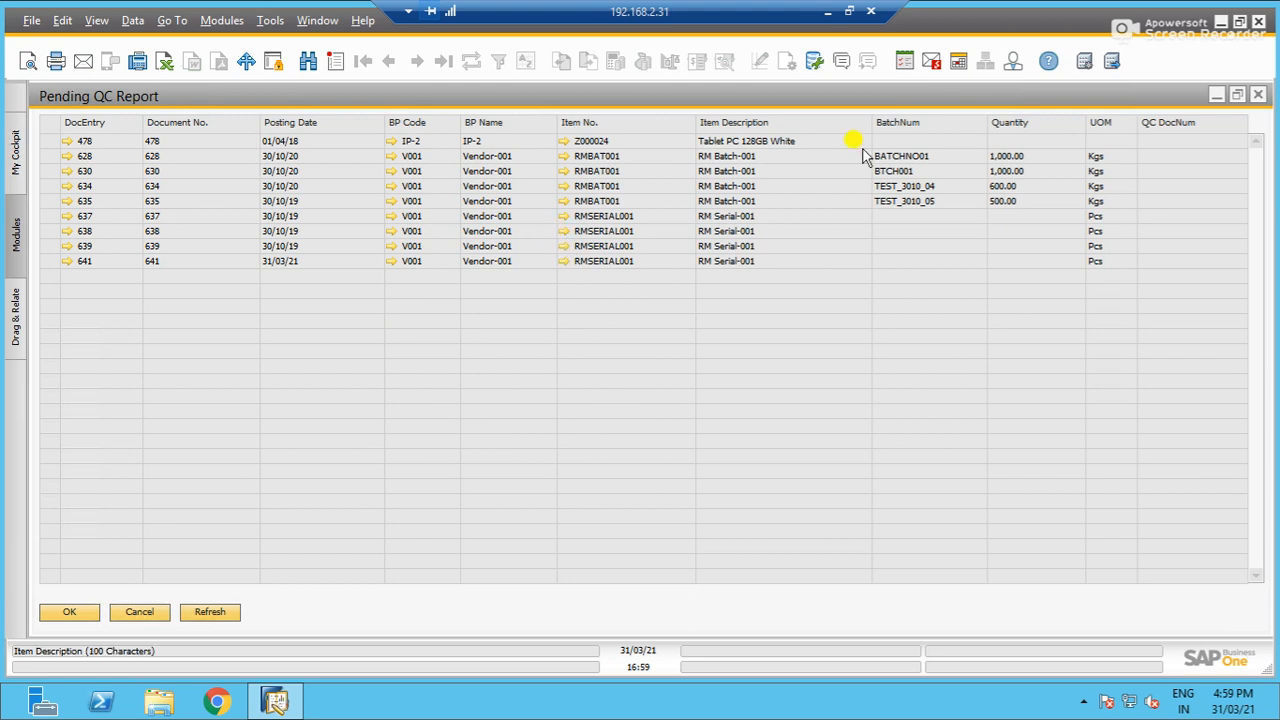
left_click(155, 617)
left_click(446, 299)
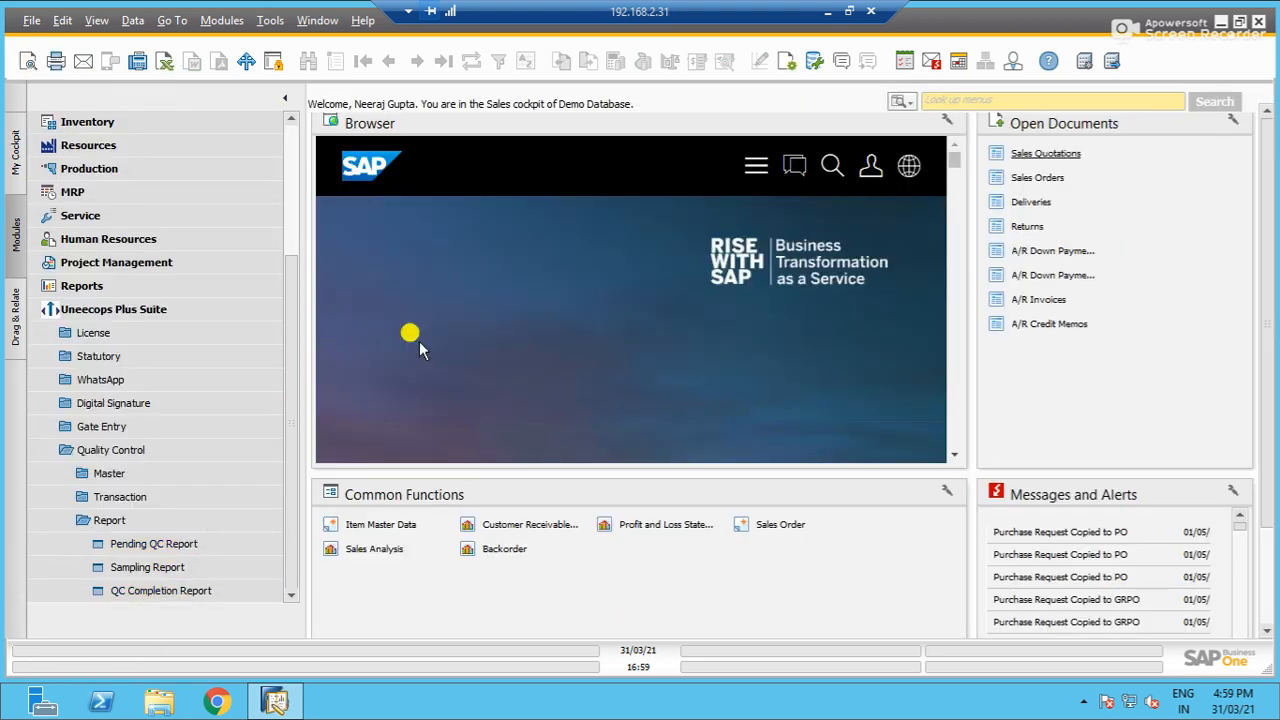
- Run the Sampling Report with GRPO as the document type
left_click(173, 565)
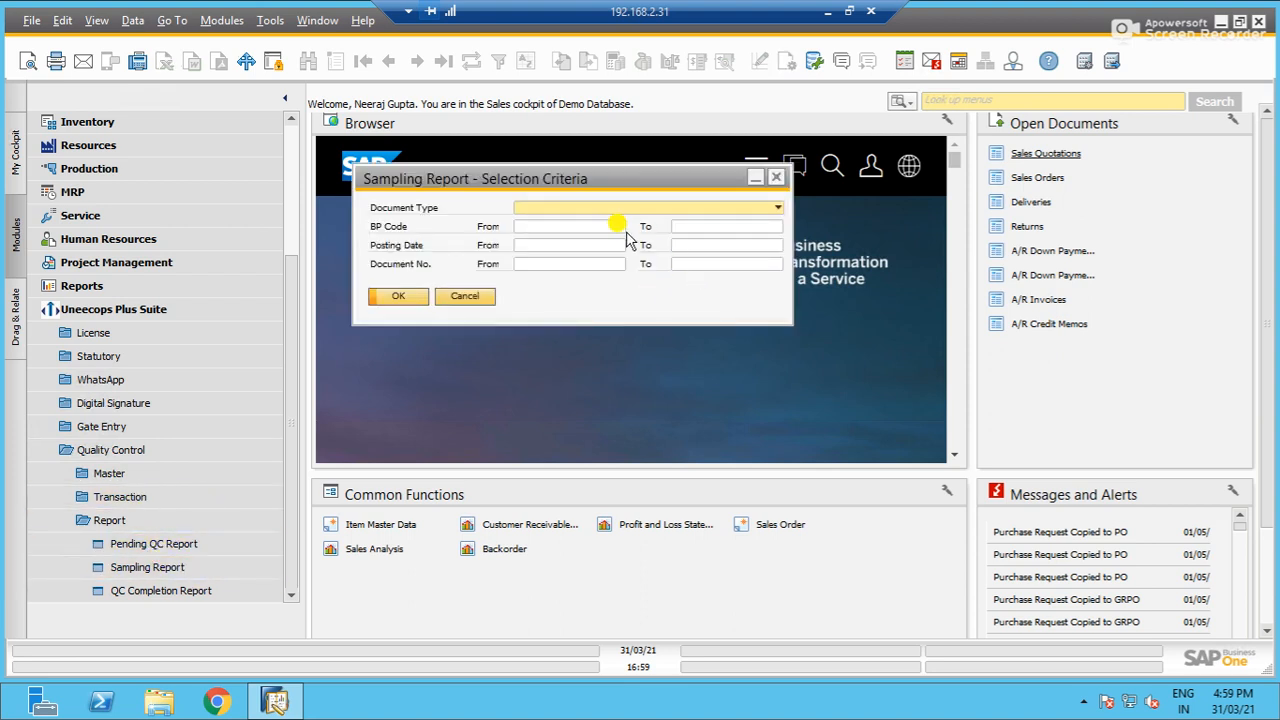
left_click(523, 207)
left_click(537, 225)
left_click(398, 296)
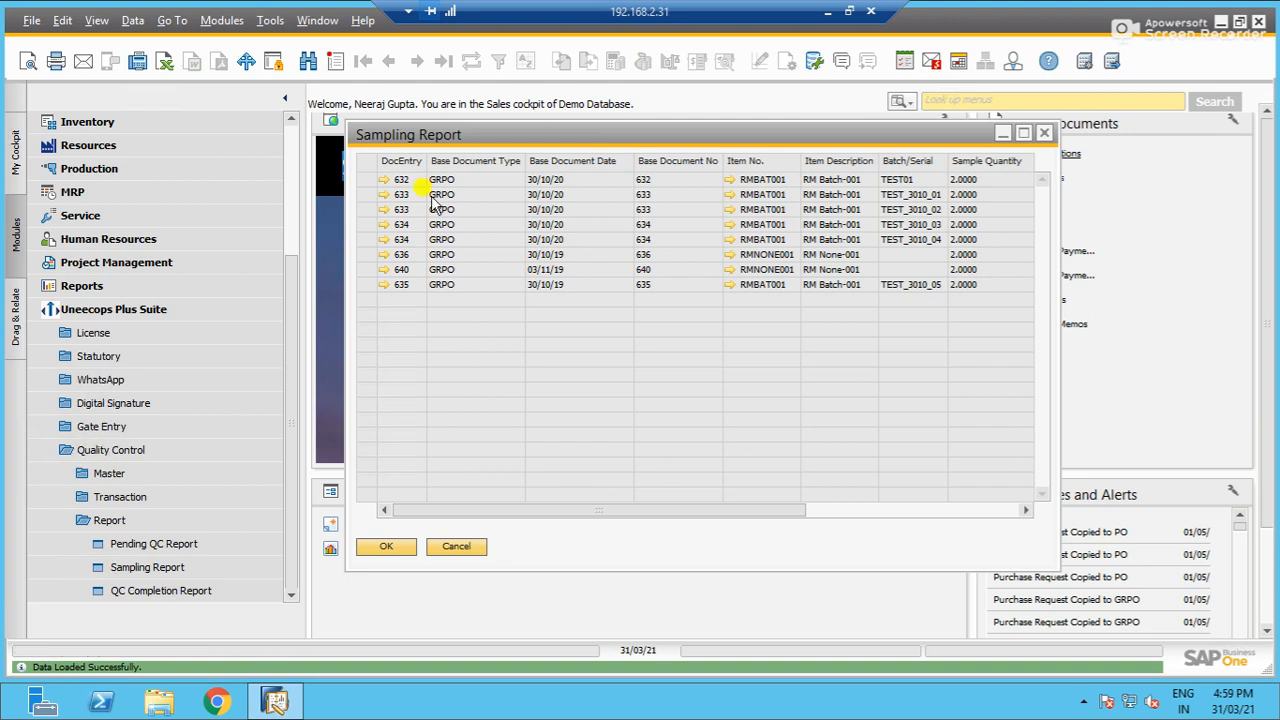
- Examine the Sampling Report's columns through the sampling document number and branch, and close the report and its selection criteria
left_click_drag(678, 518, 834, 508)
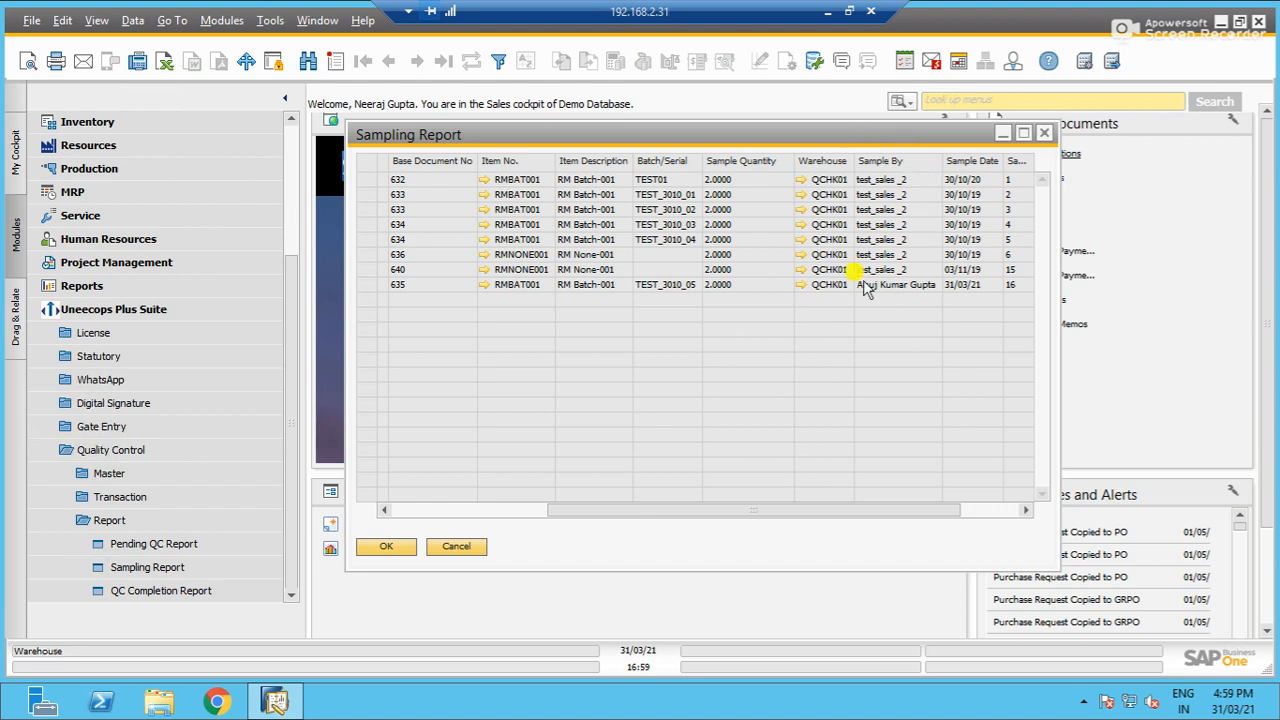
left_click_drag(872, 509, 930, 509)
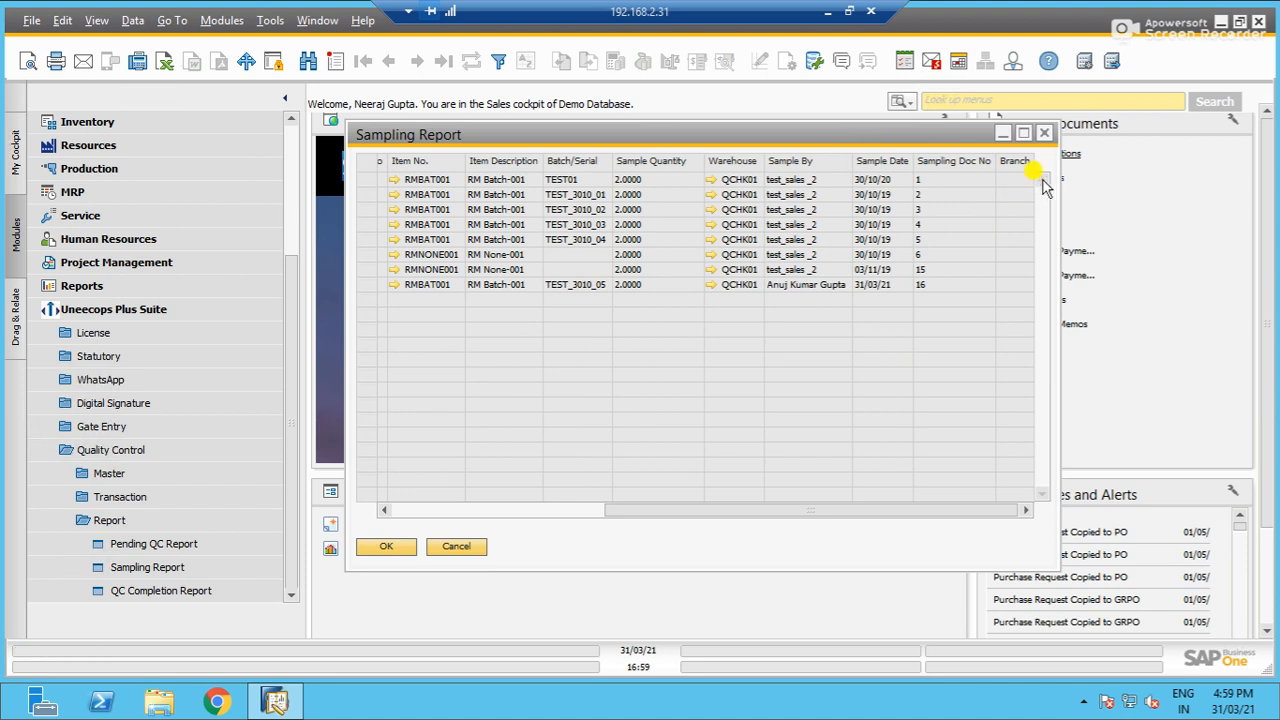
left_click(1044, 133)
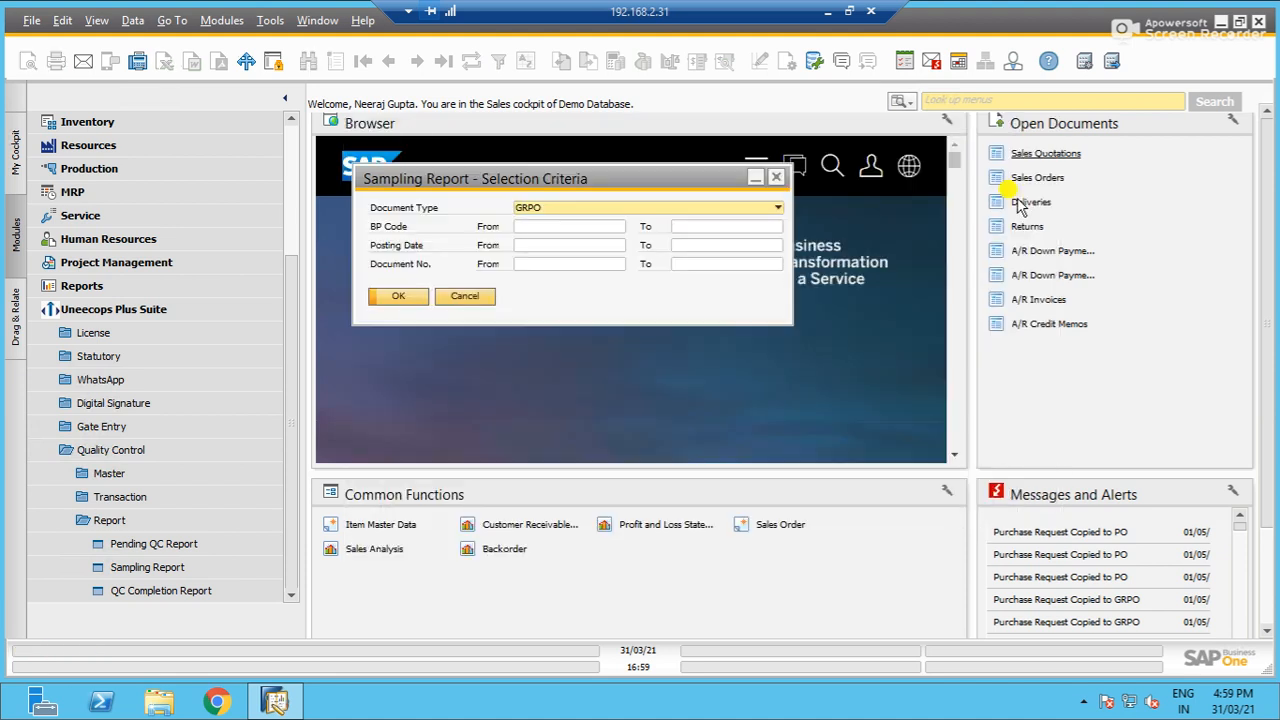
left_click(462, 297)
- Open the QC Completion Report's selection criteria and review its selectable columns and data filters
left_click(182, 591)
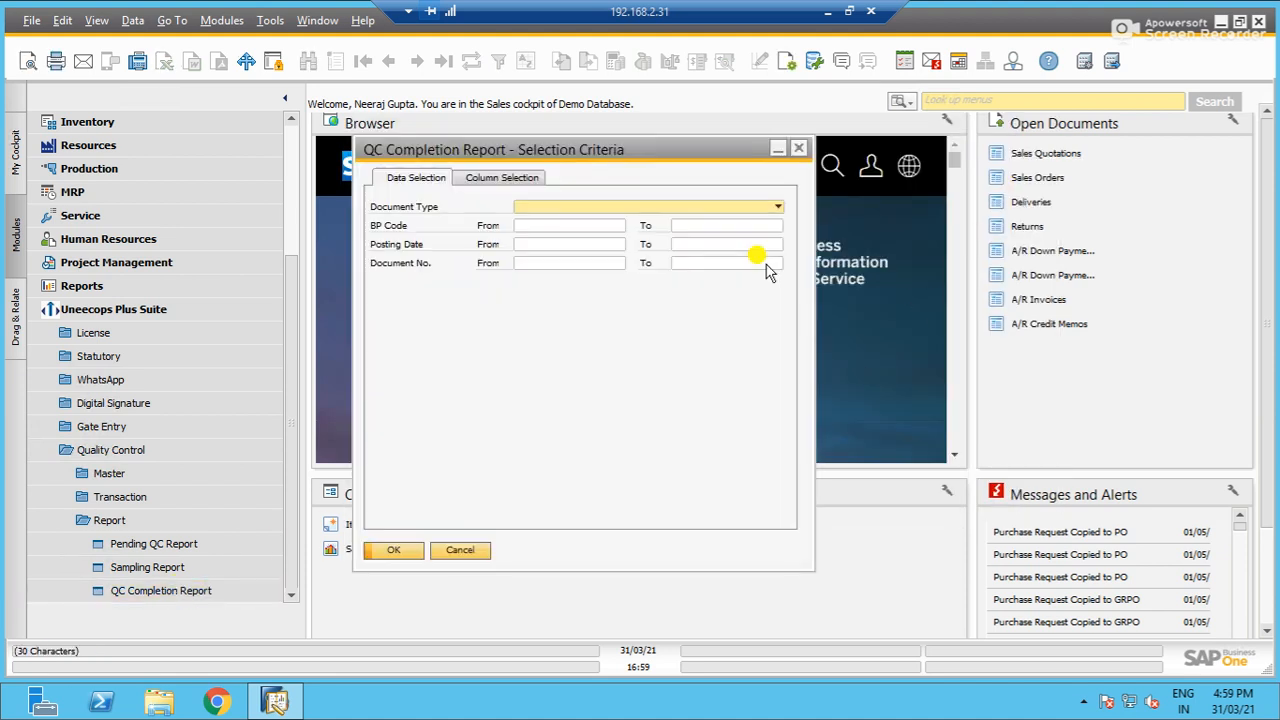
left_click(510, 185)
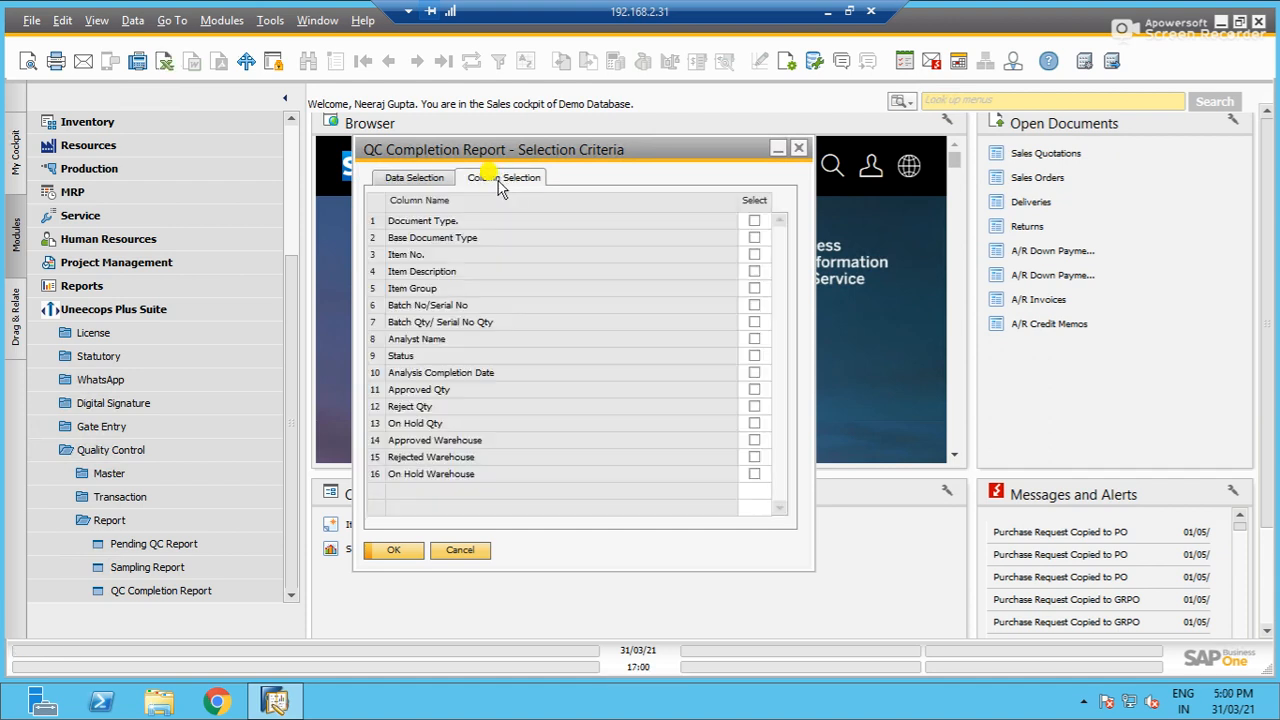
left_click(420, 177)
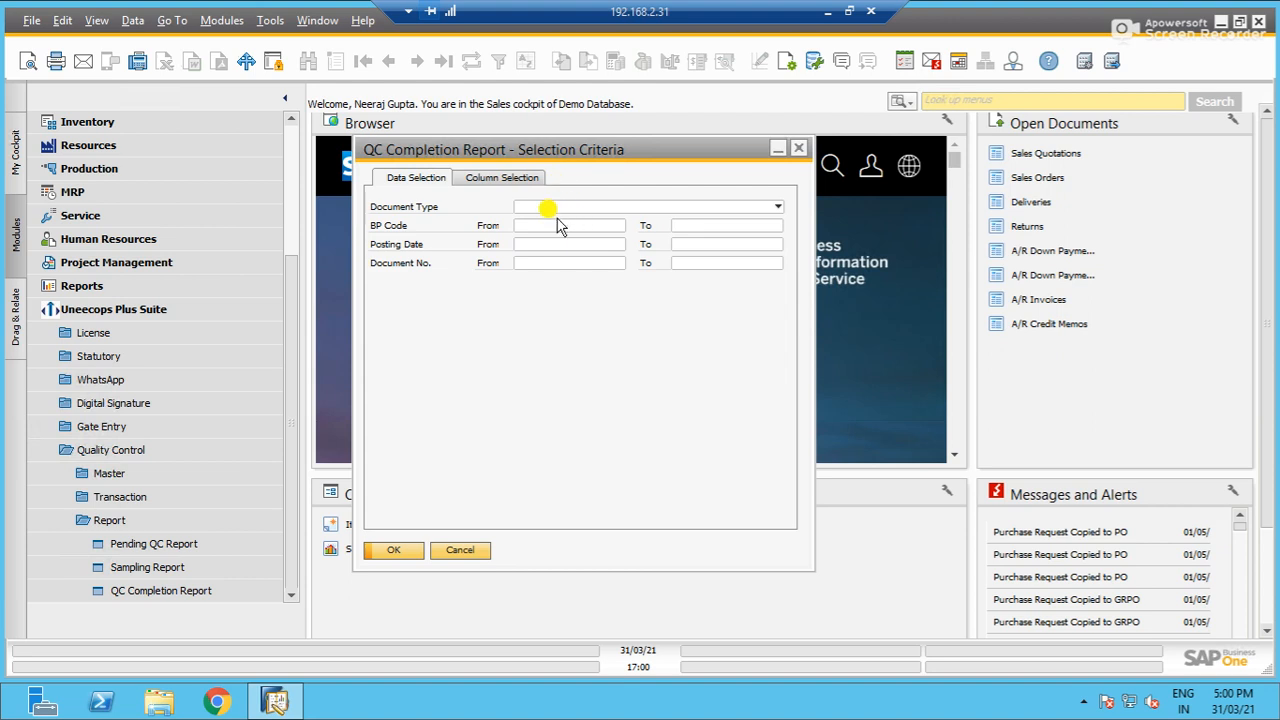
left_click(486, 177)
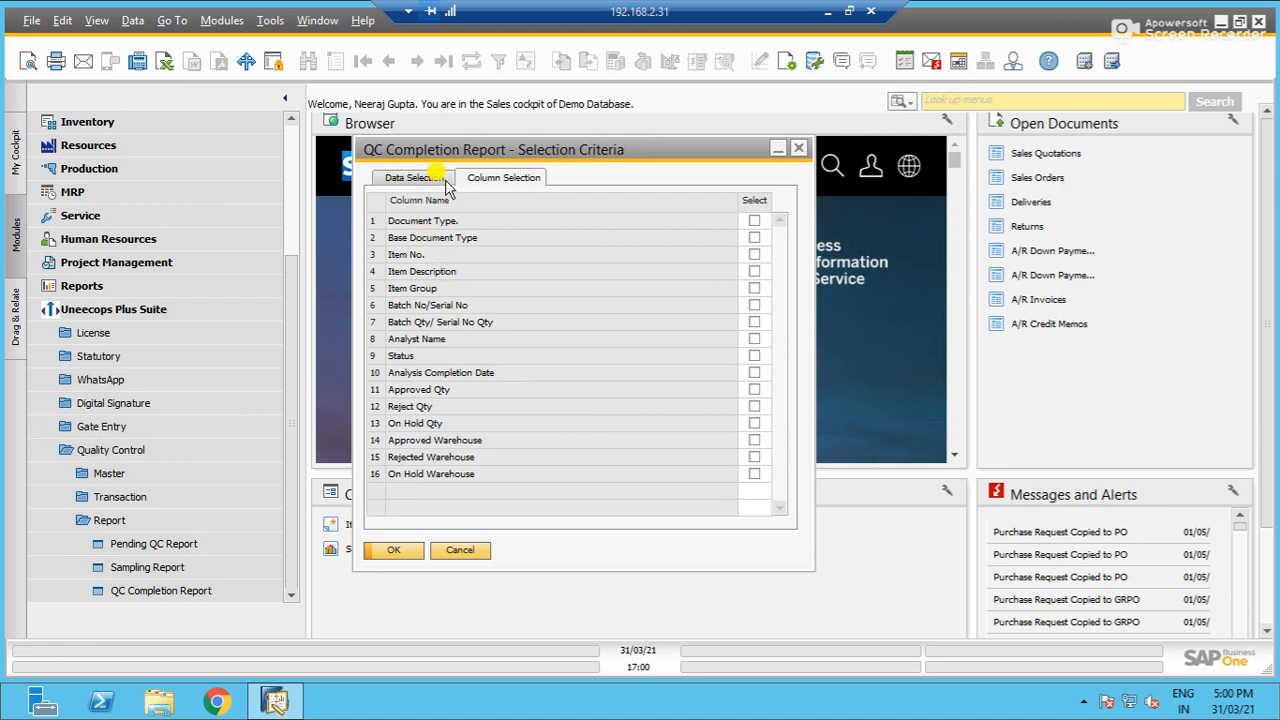
left_click(411, 178)
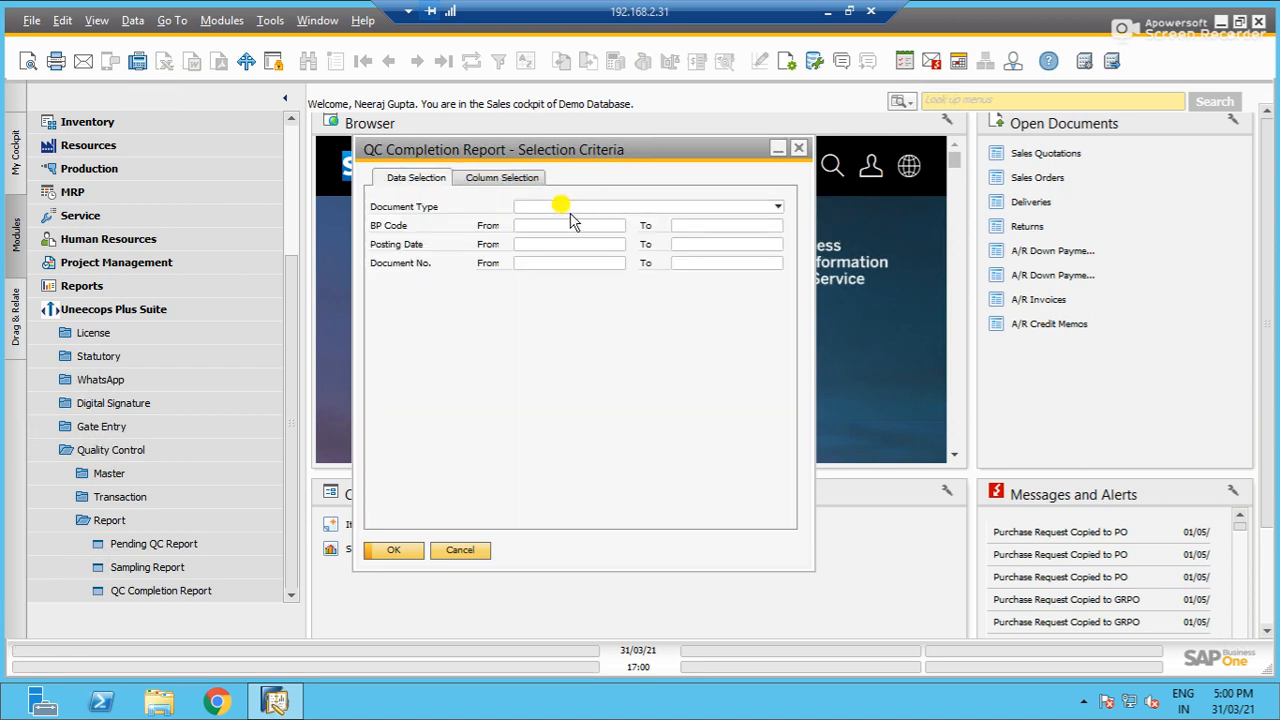
- Run the QC Completion Report with GRPO as the document type
left_click(566, 207)
left_click(571, 223)
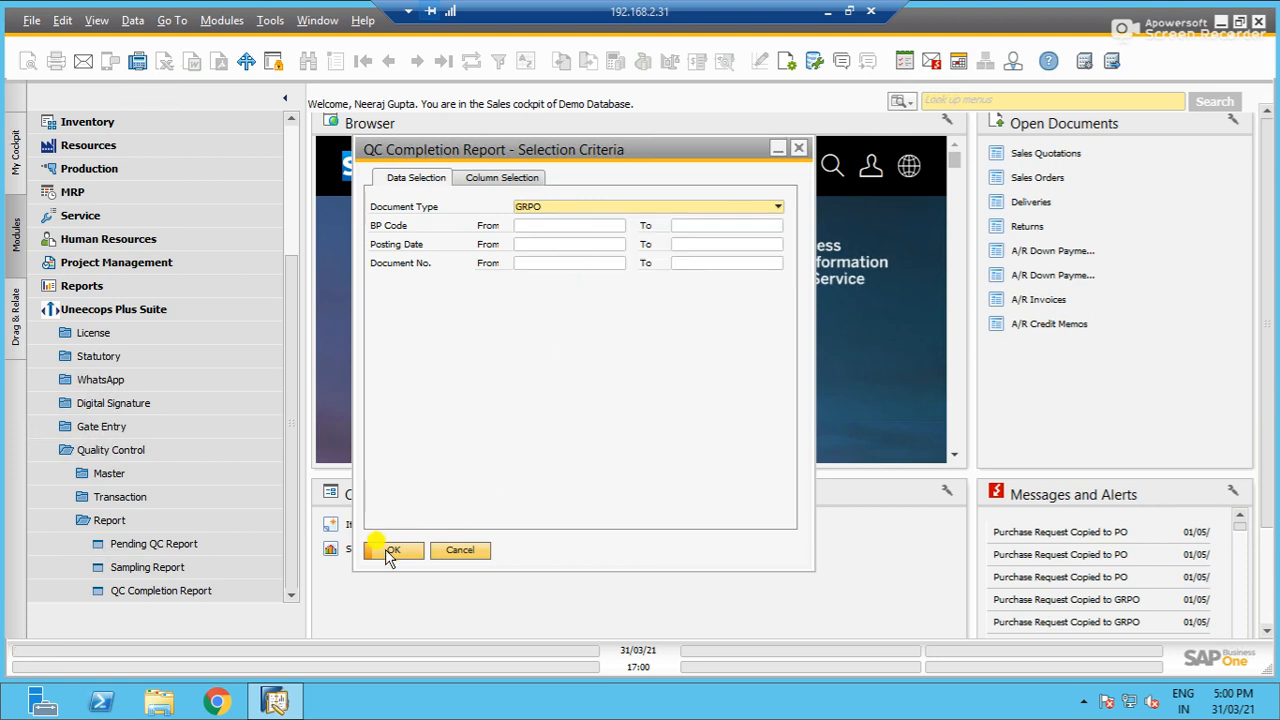
left_click(392, 550)
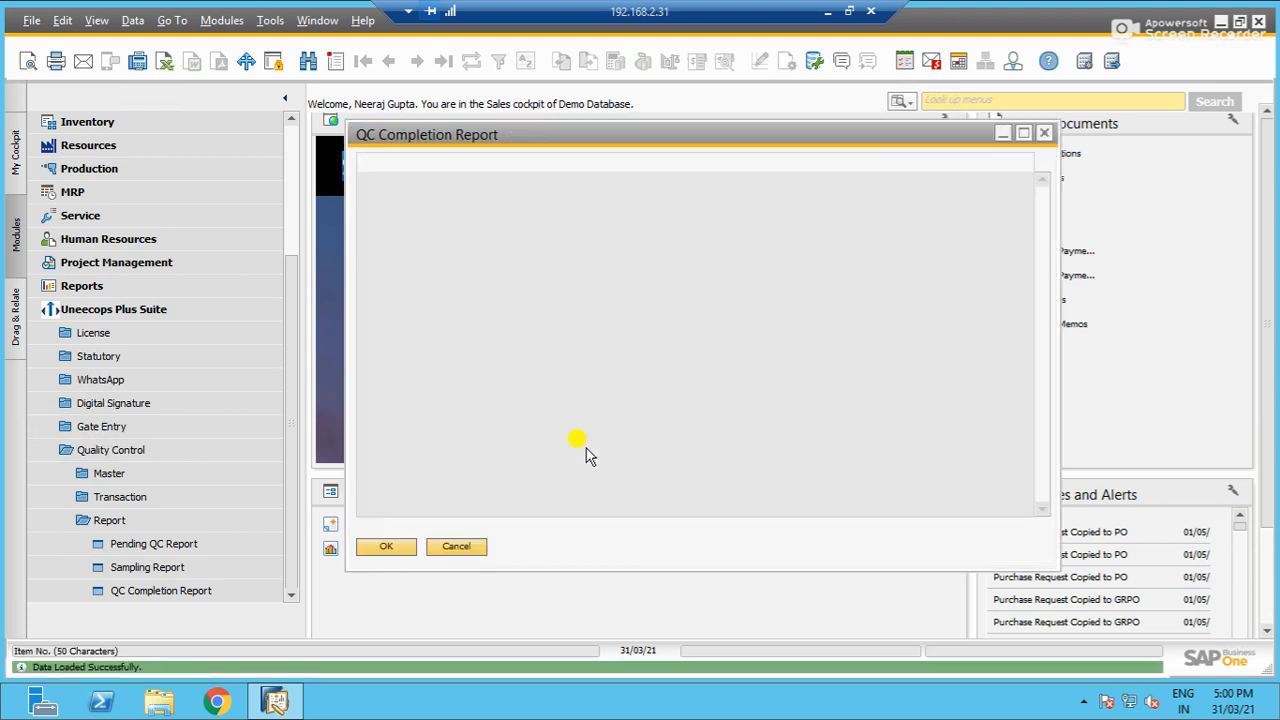
- Enlarge the QC Completion Report, examine its columns through the On Hold Warehouse, and close the report and its selection criteria
left_click(1022, 135)
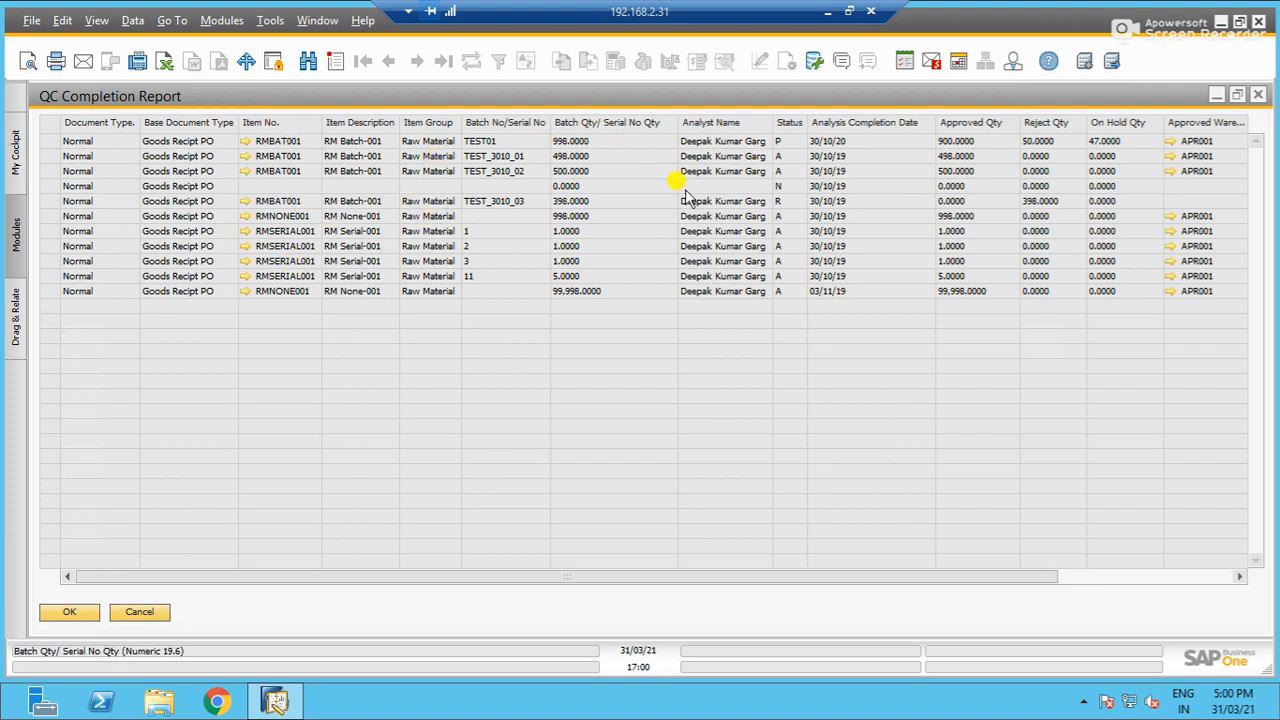
left_click_drag(443, 578, 940, 490)
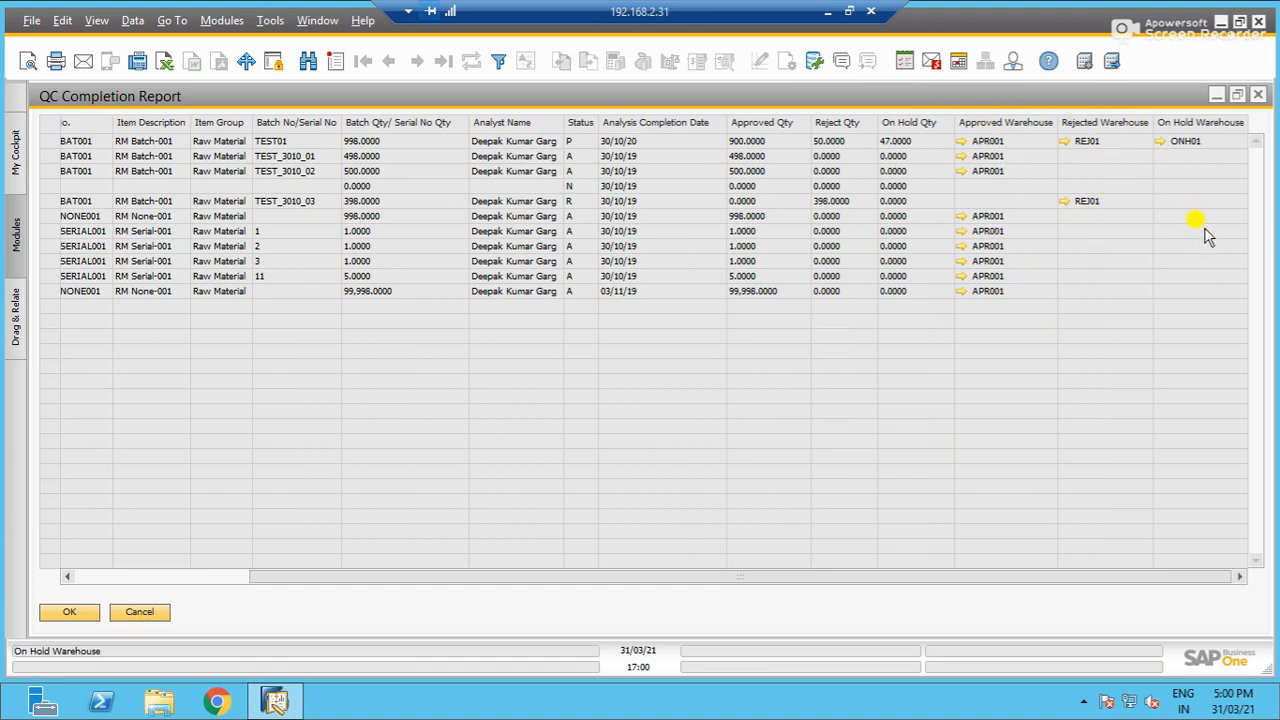
left_click(139, 615)
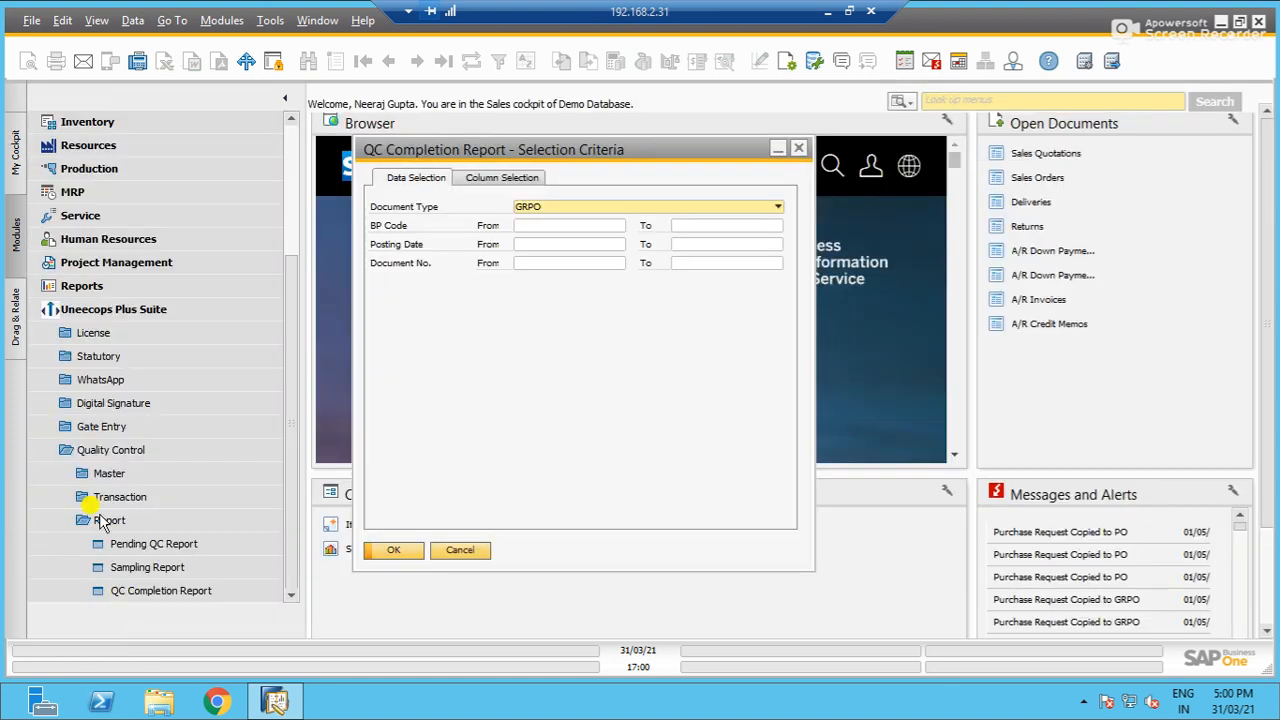
left_click(447, 550)
- Collapse the Quality Control and Uneecops Plus Suite menus, and switch to PowerPoint to display the closing Thank You slide
left_click(159, 453)
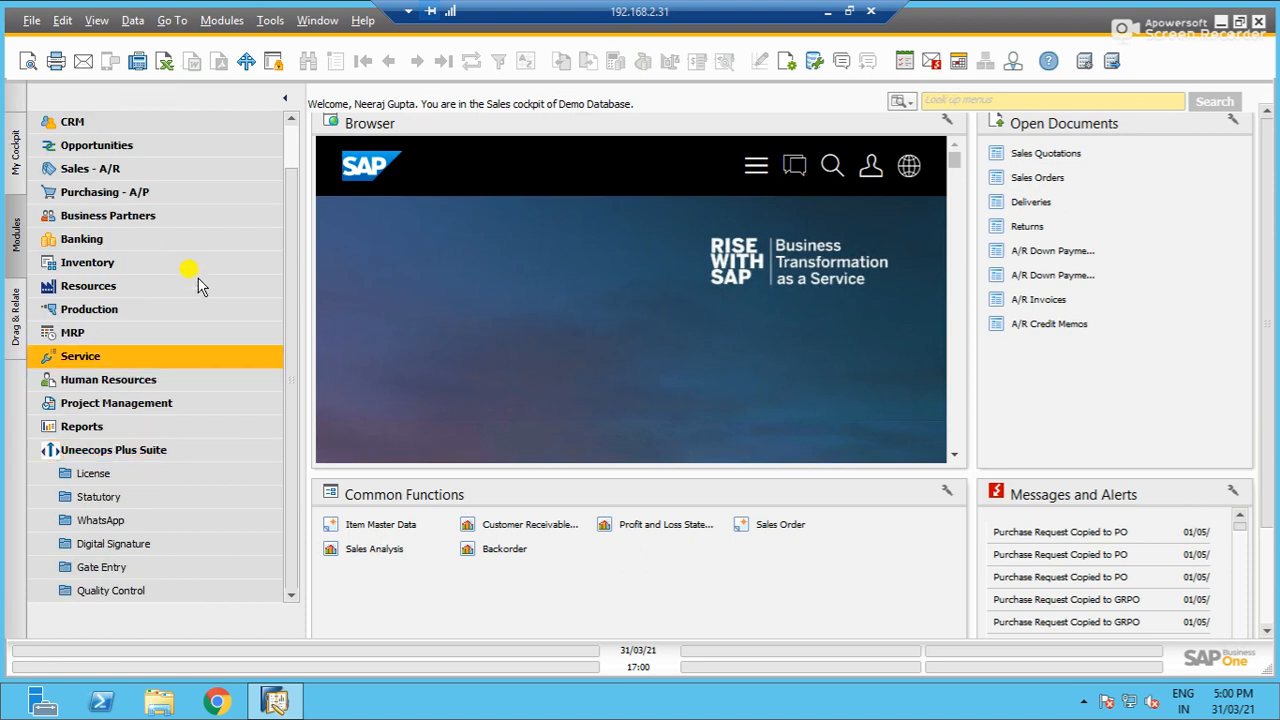
left_click(229, 445)
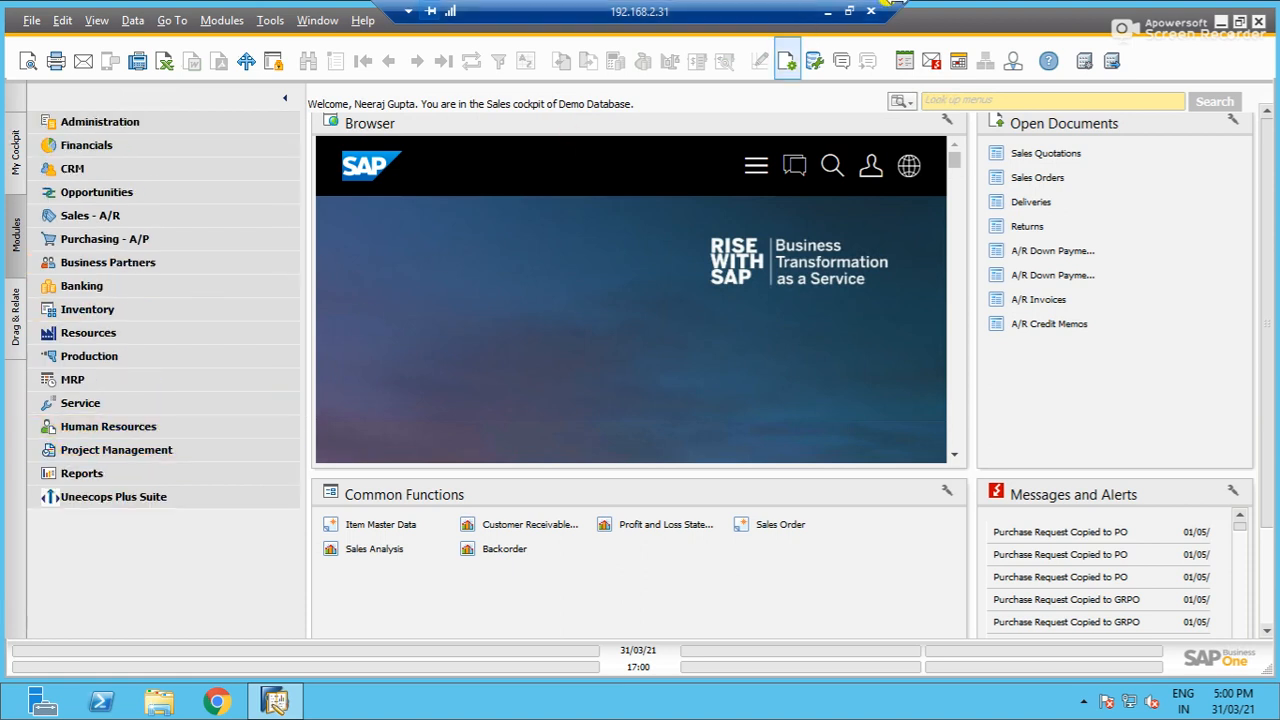
left_click(828, 12)
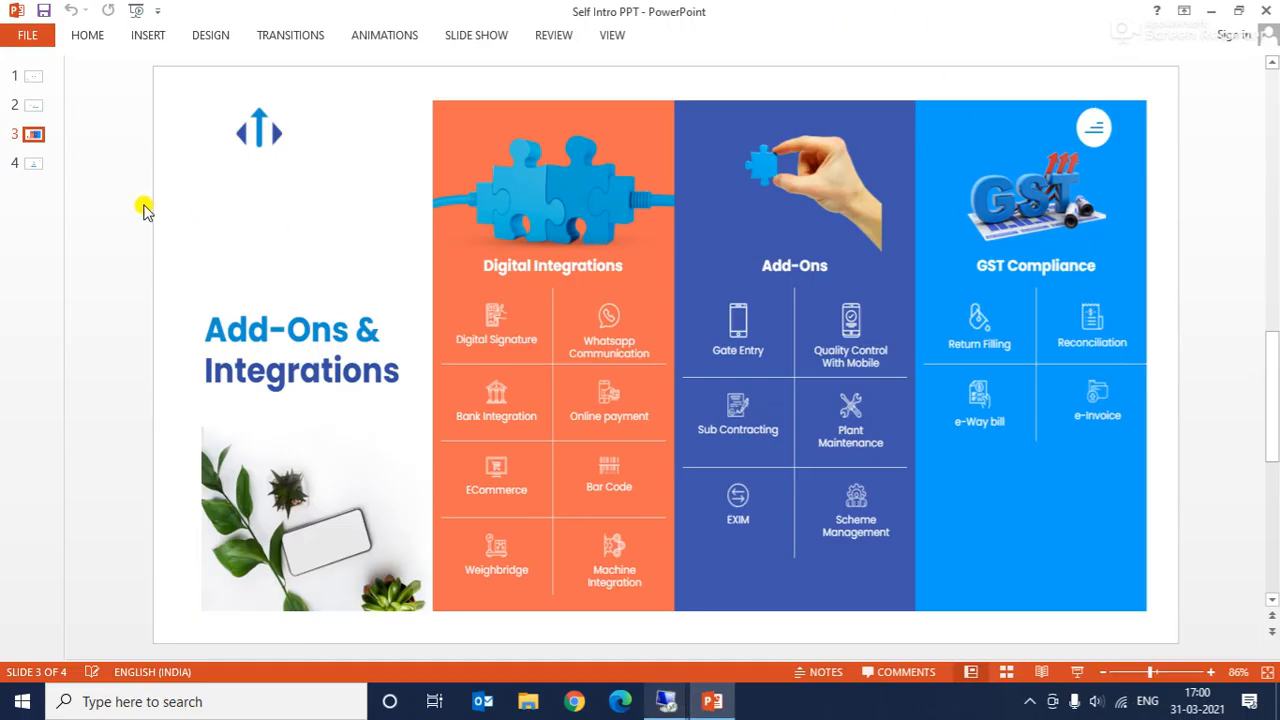
left_click(33, 163)
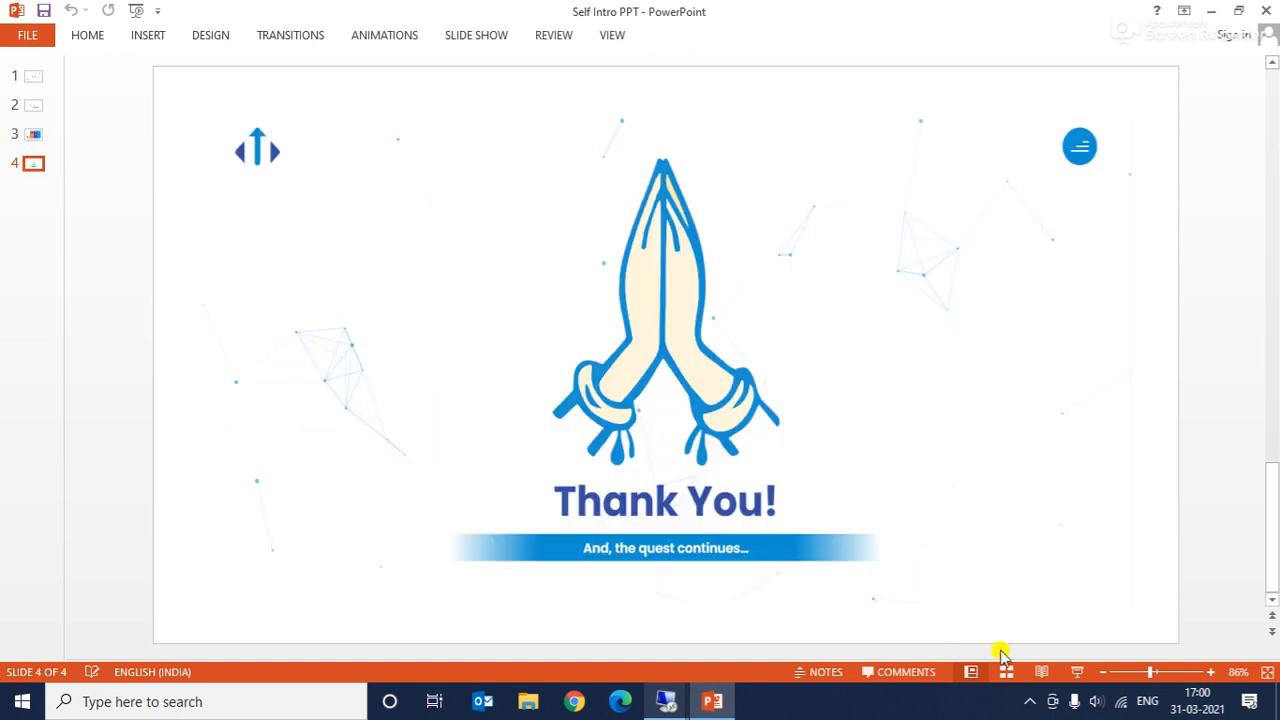